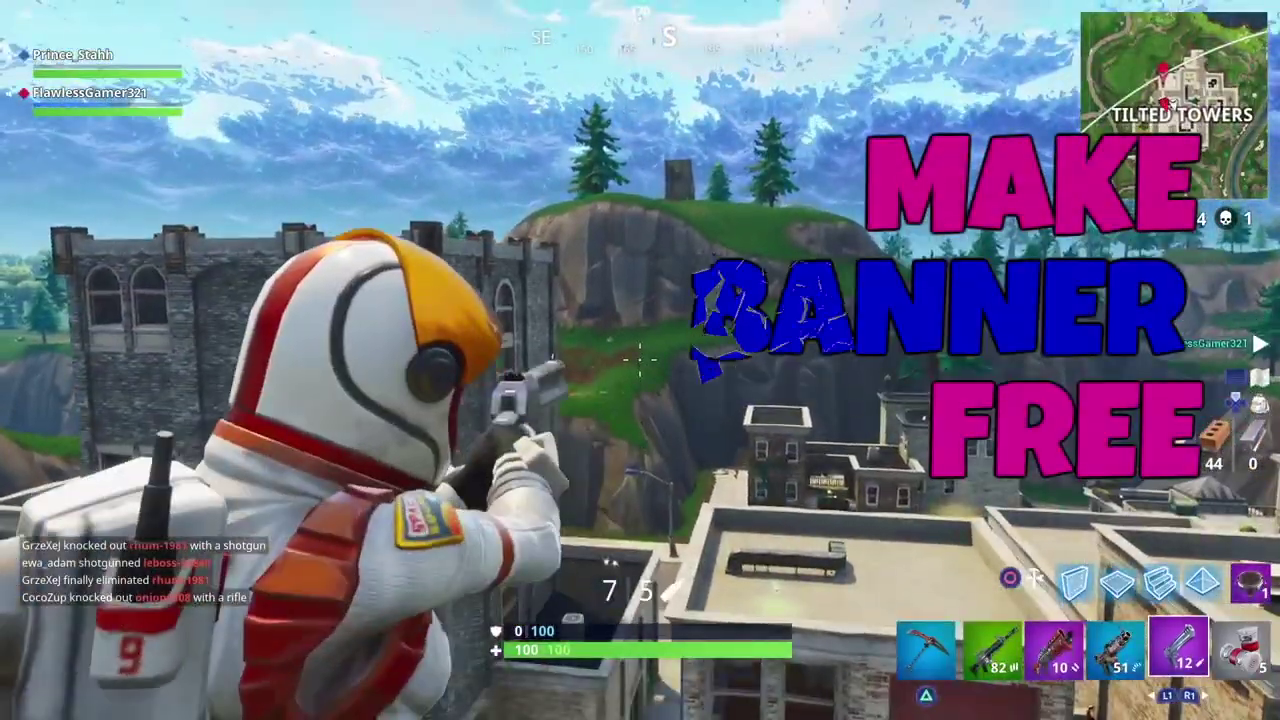
click(640, 360)
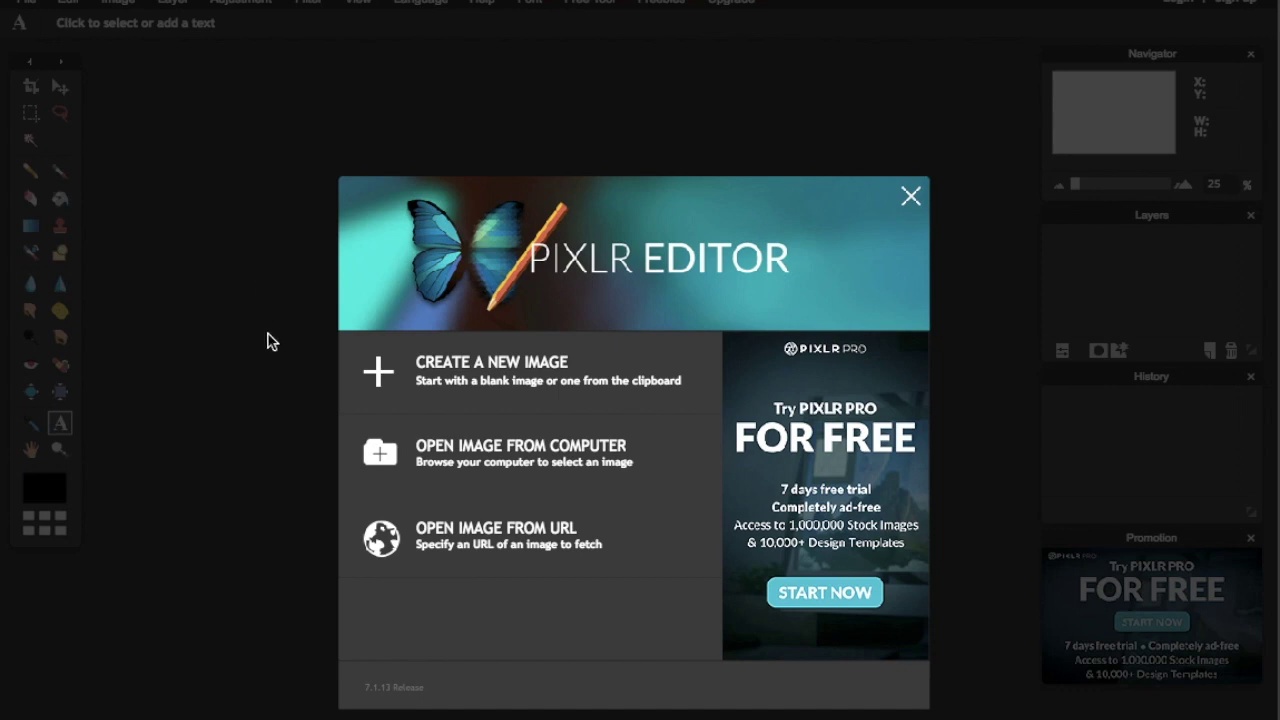
Create a new transparent image 2560 px wide and 1440 px high and show it at 25% zoom.
click(413, 371)
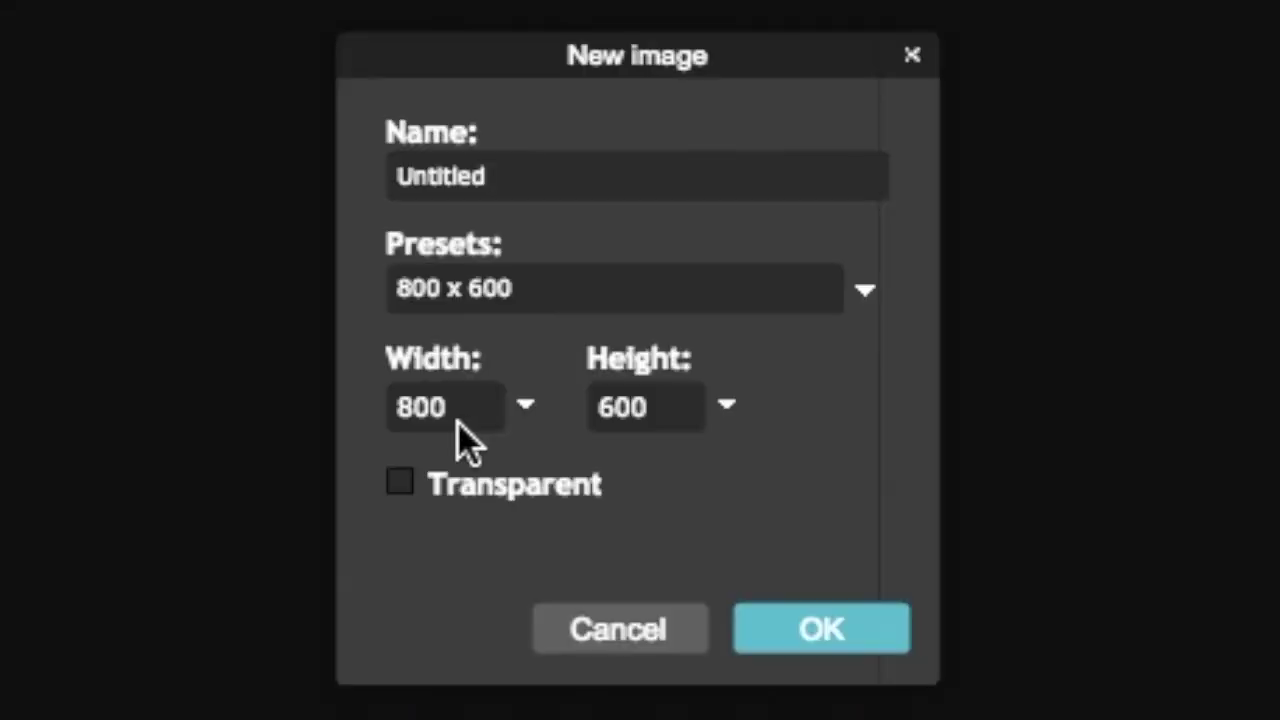
click(452, 494)
drag(485, 408, 322, 393)
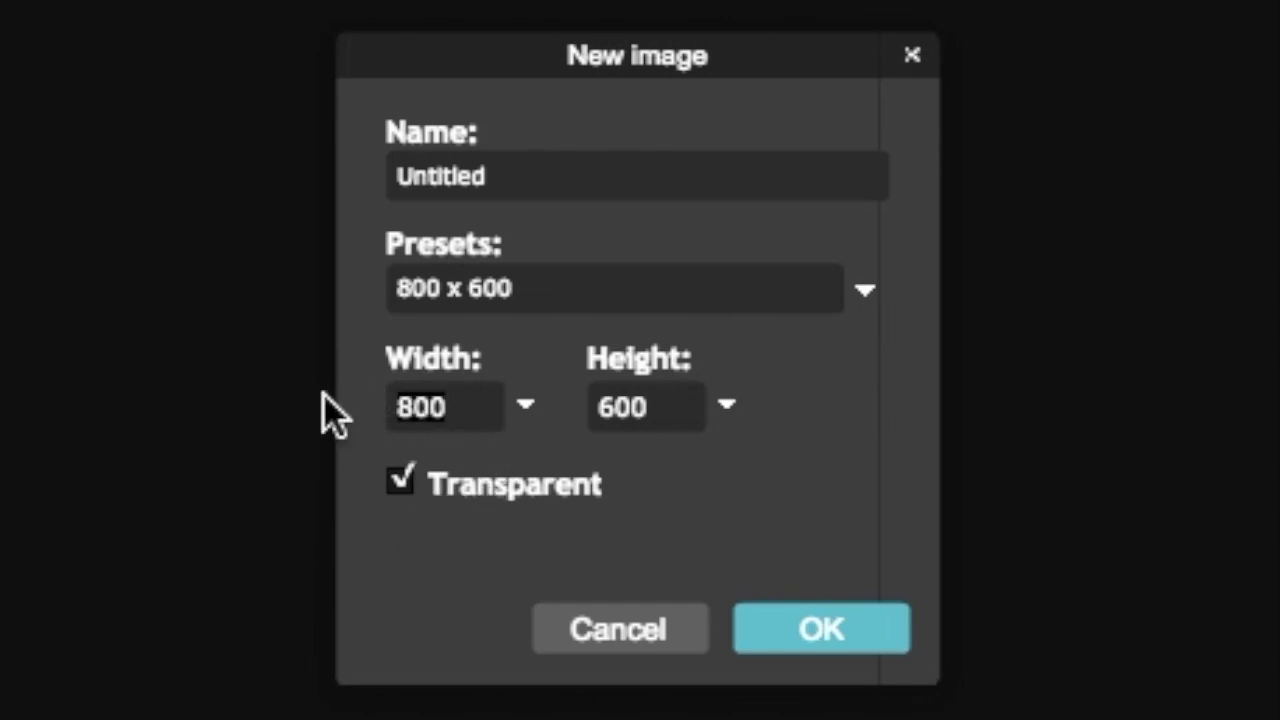
text(2560)
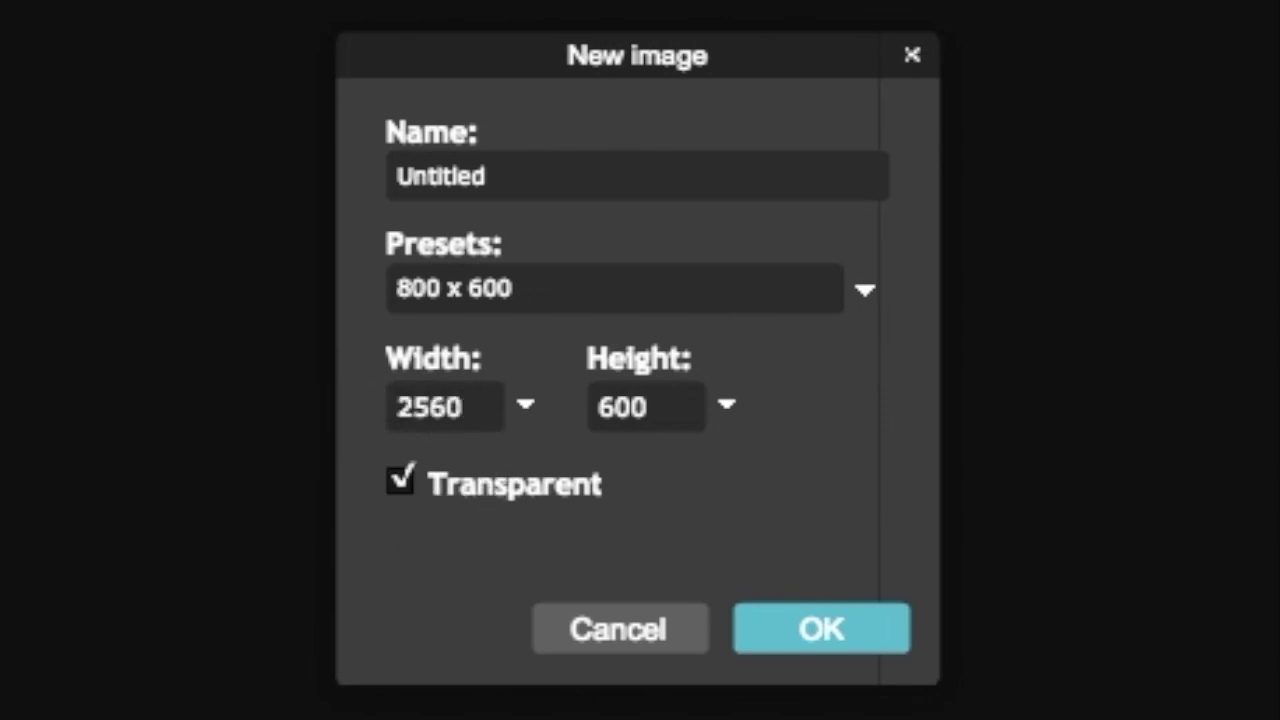
key(Tab)
text(1)
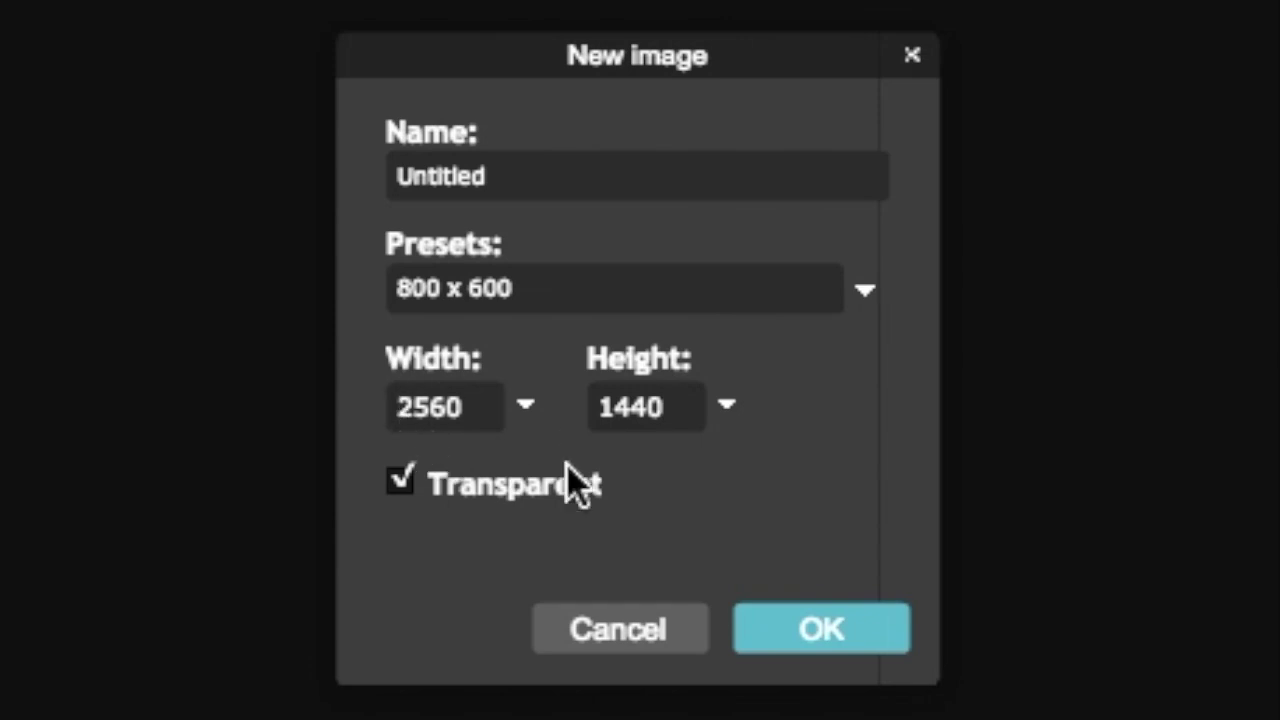
click(835, 632)
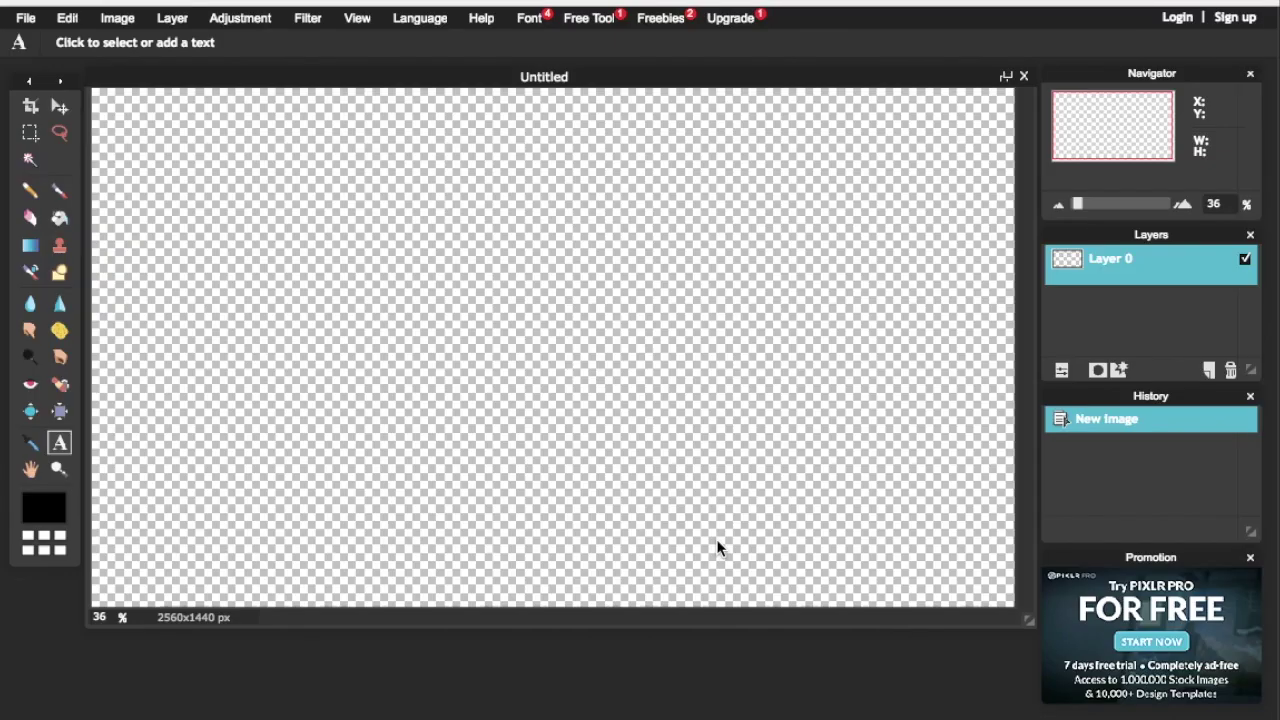
double_click(99, 617)
text(2)
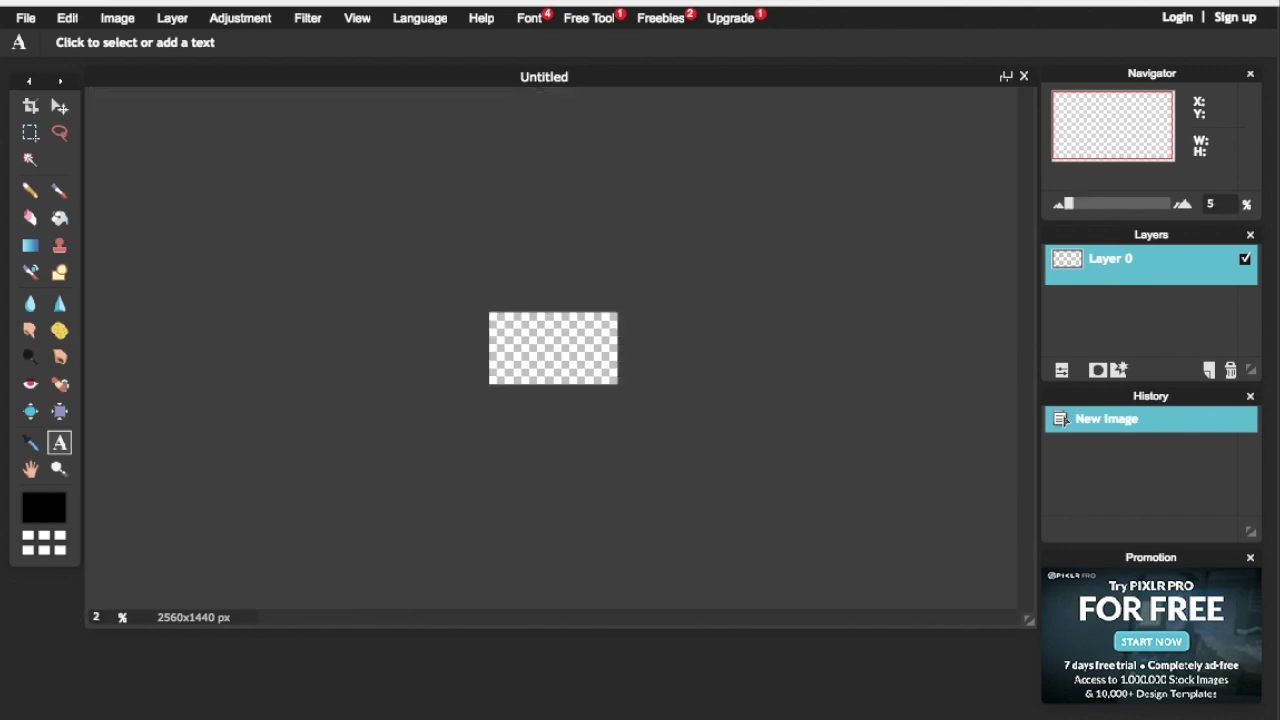
text(5)
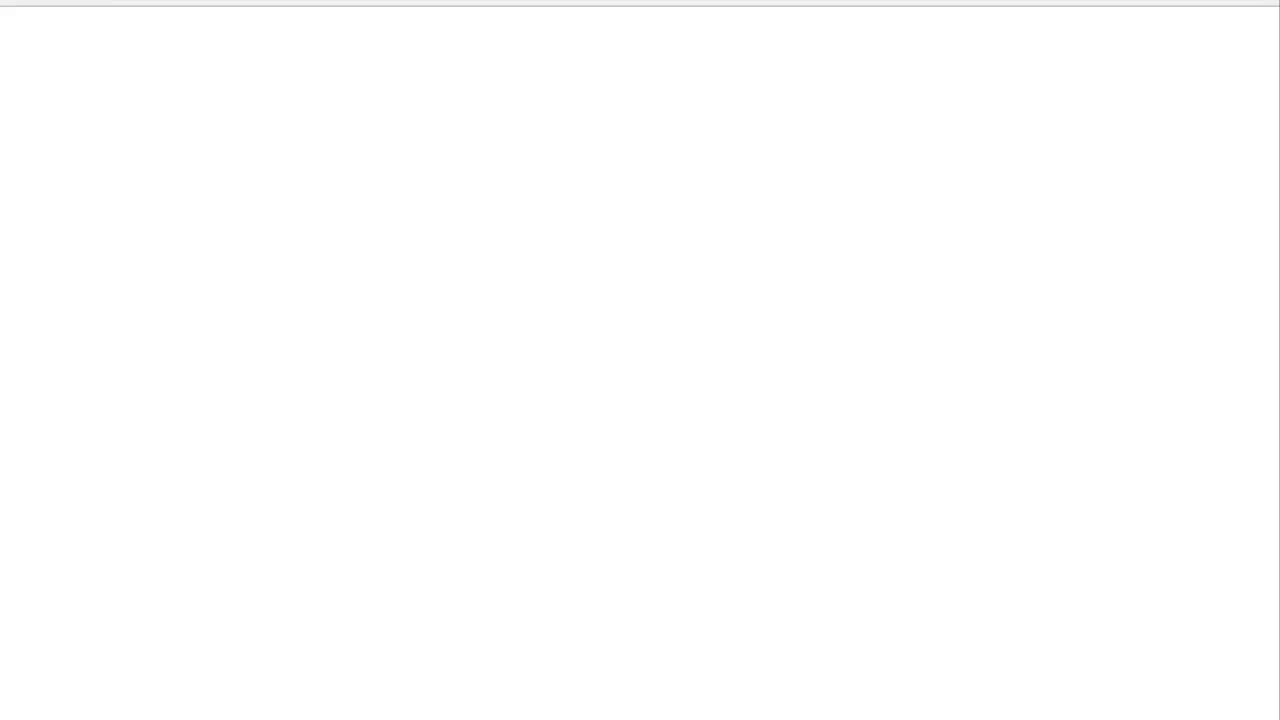
Switch to the Google Images results for "youtube banner size" and save the template marking the text and logo safe area.
scroll(334, 222, up, 5)
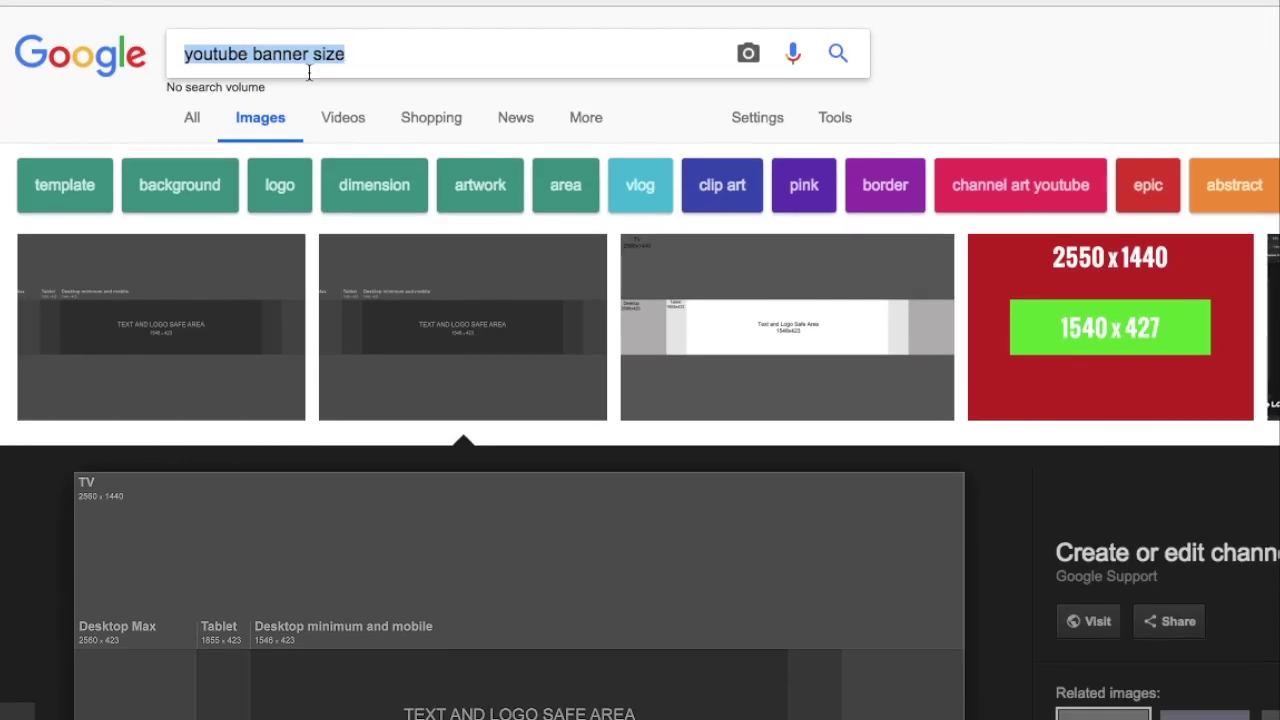
scroll(406, 172, down, 5)
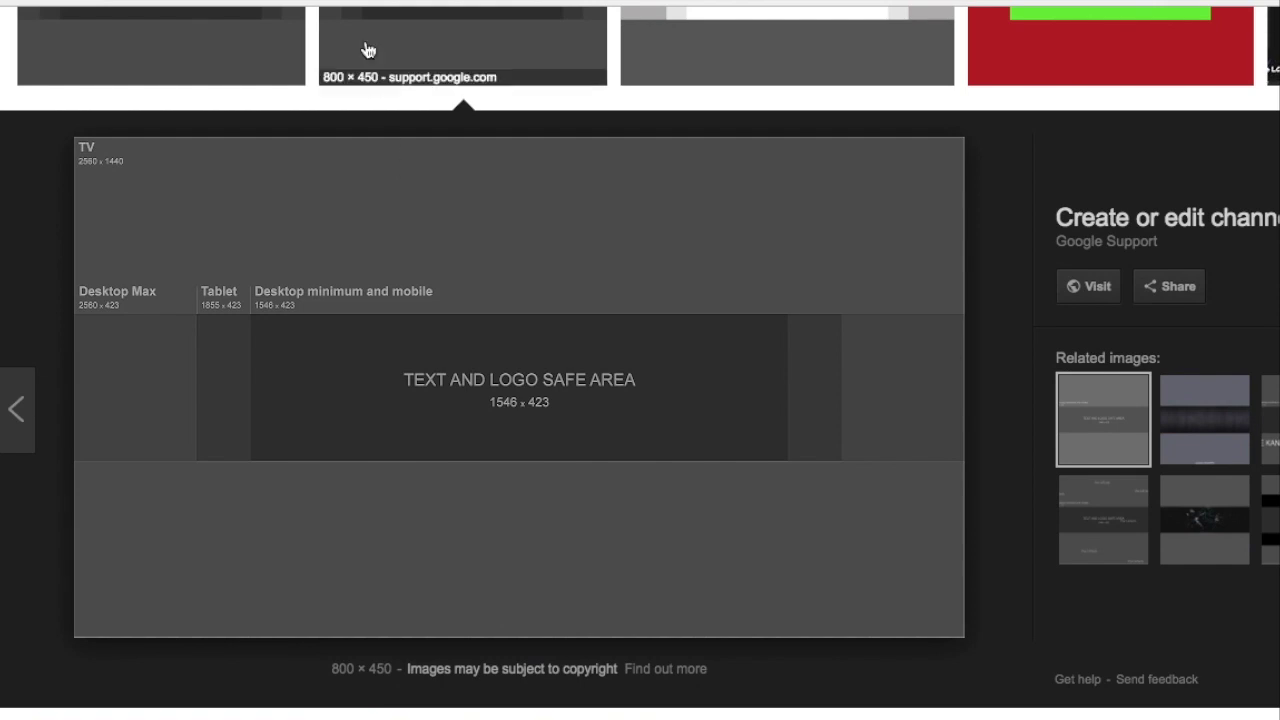
right_click(396, 206)
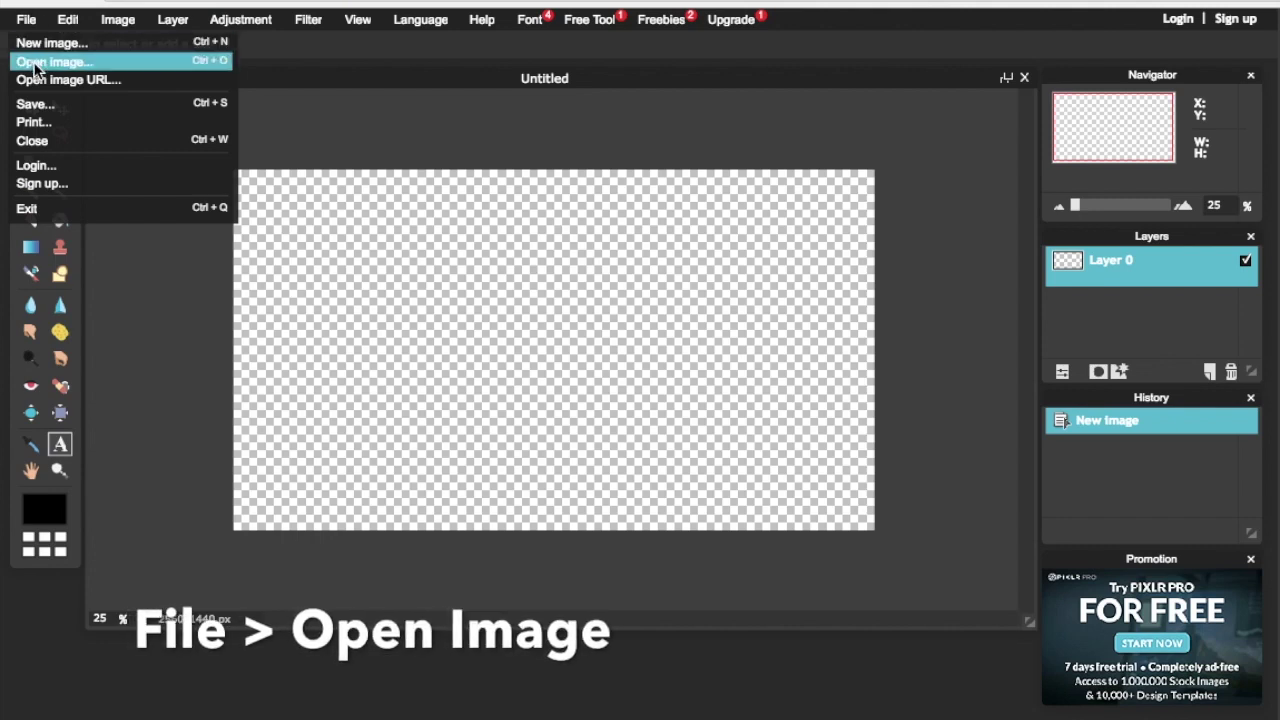
Open the template file youtube size.jpg from the Desktop folder in Pixlr Editor.
click(35, 64)
scroll(471, 297, down, 10)
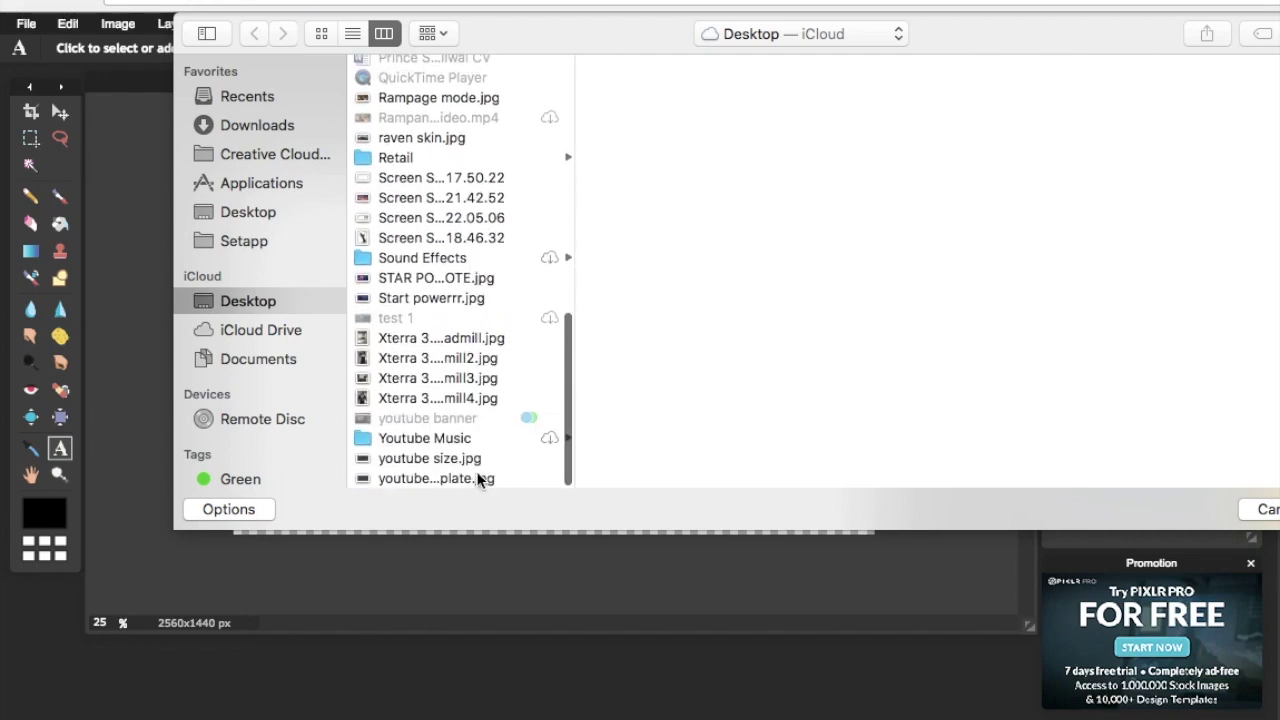
click(478, 477)
click(471, 457)
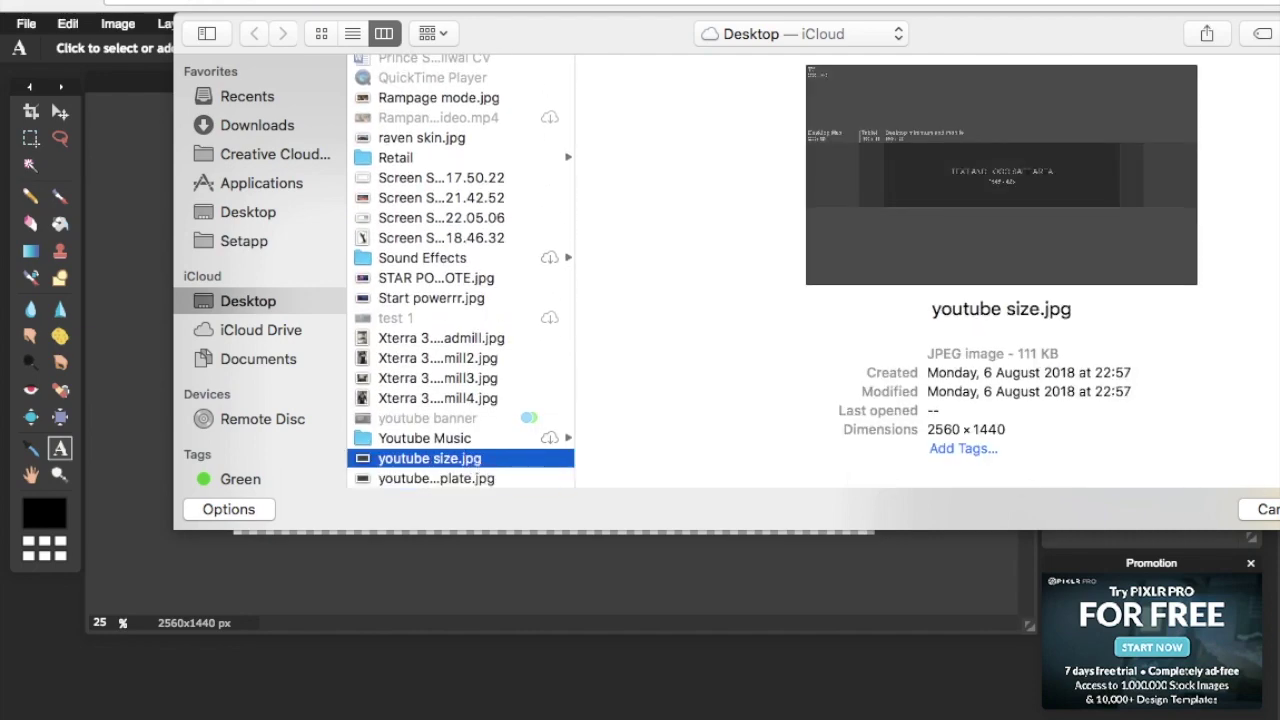
key(Return)
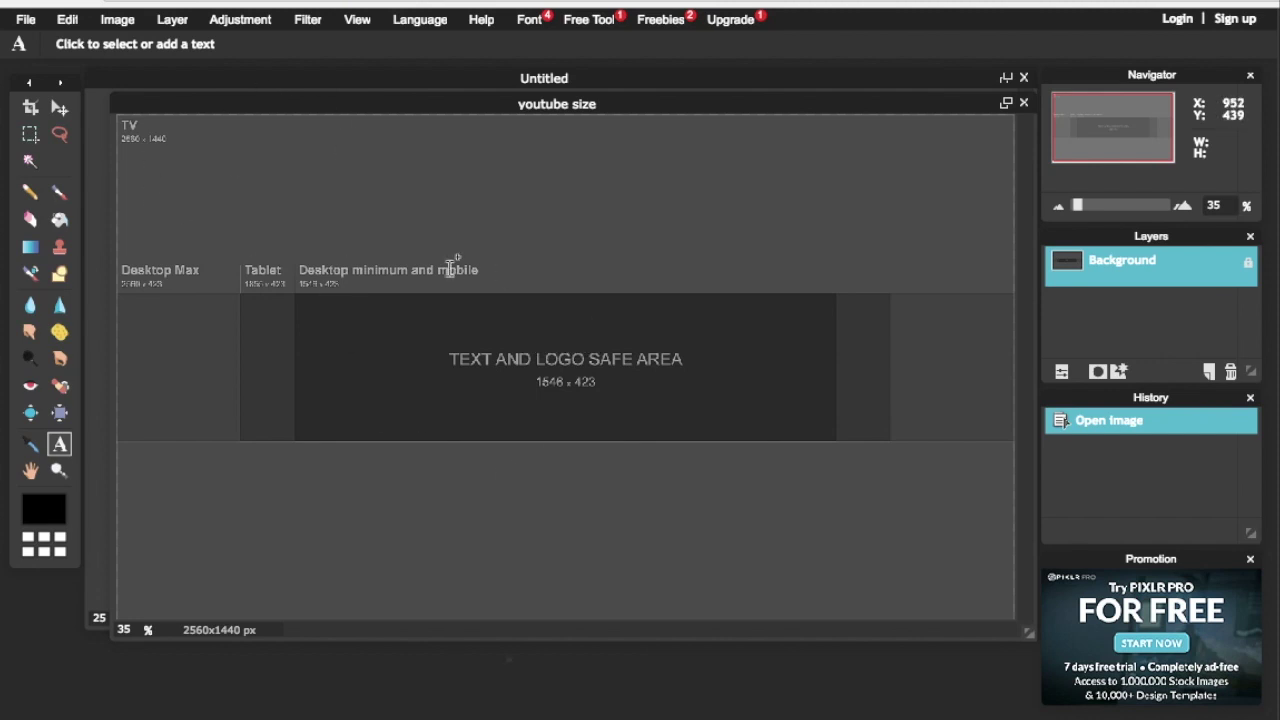
Copy the entire youtube size template and paste it into the blank 2560 x 1440 image.
key(ctrl+a)
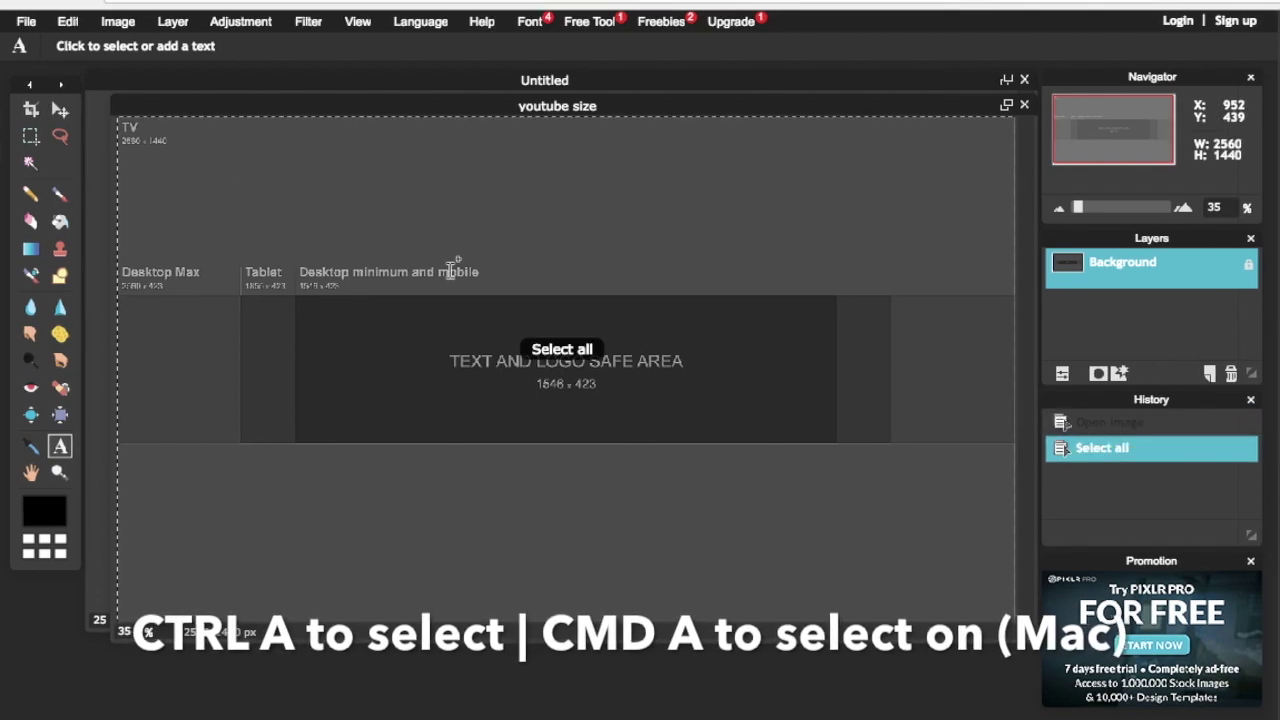
key(v)
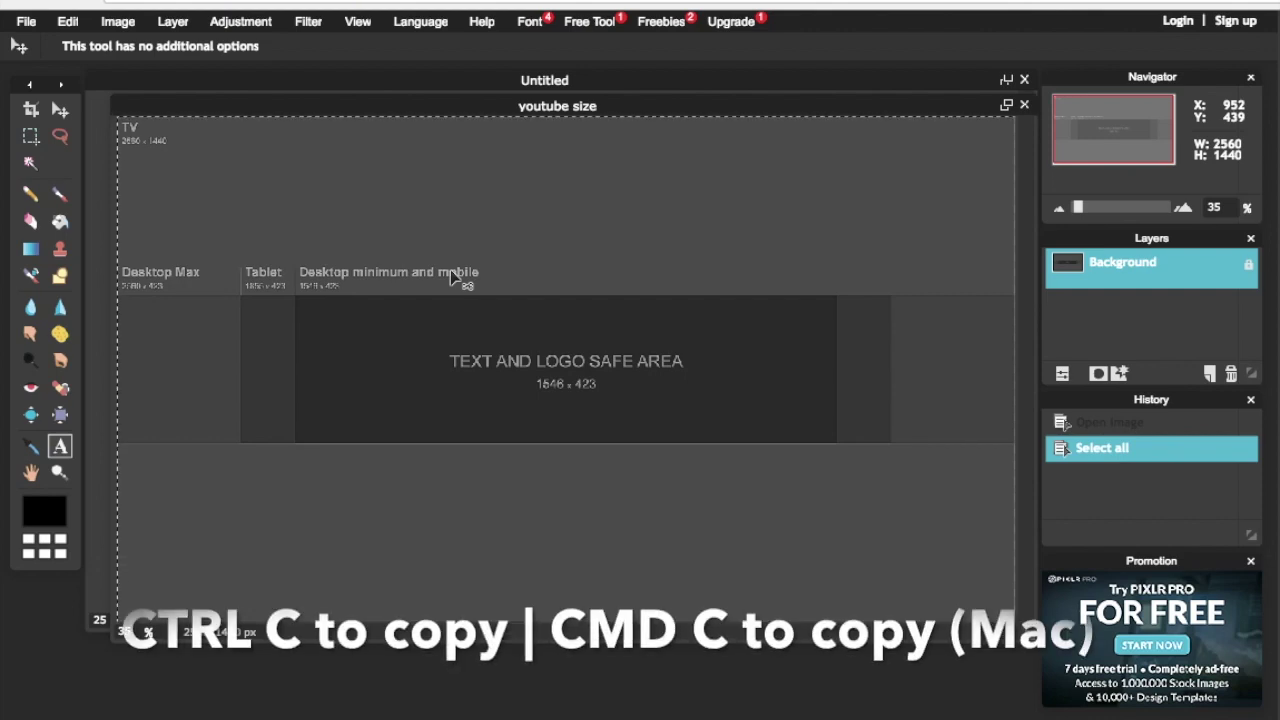
key(ctrl+c)
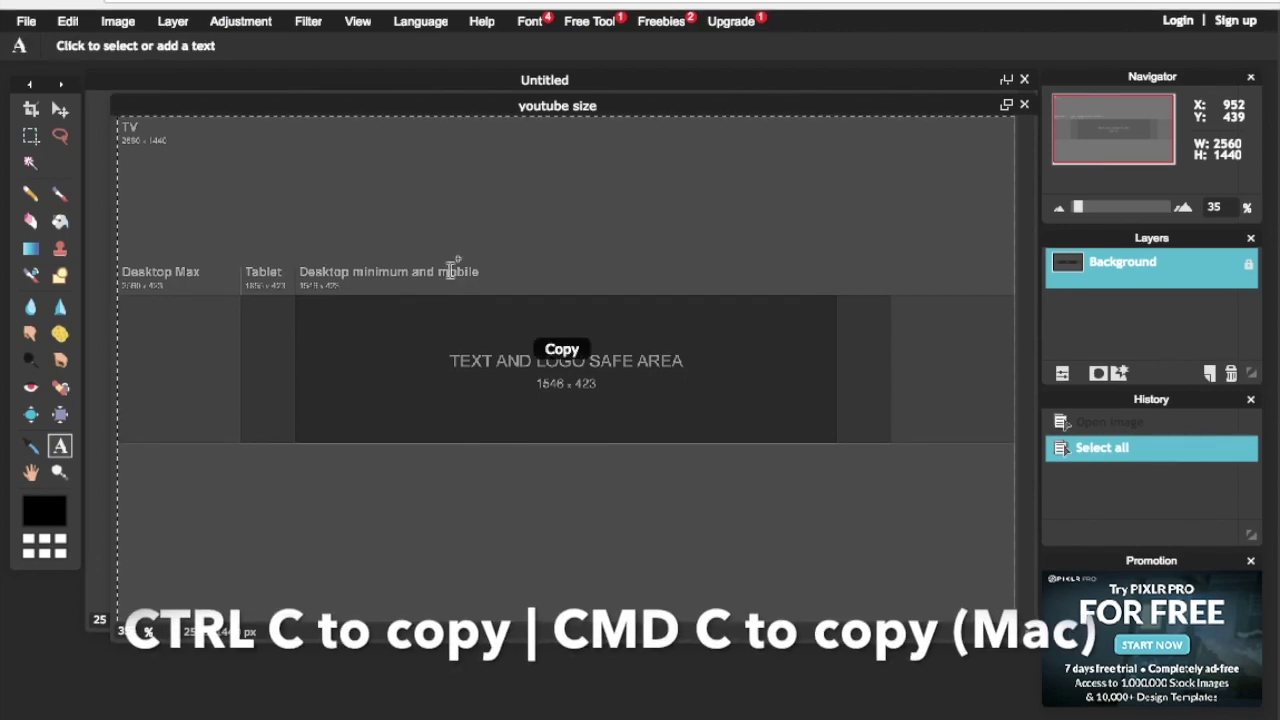
click(95, 246)
key(ctrl+v)
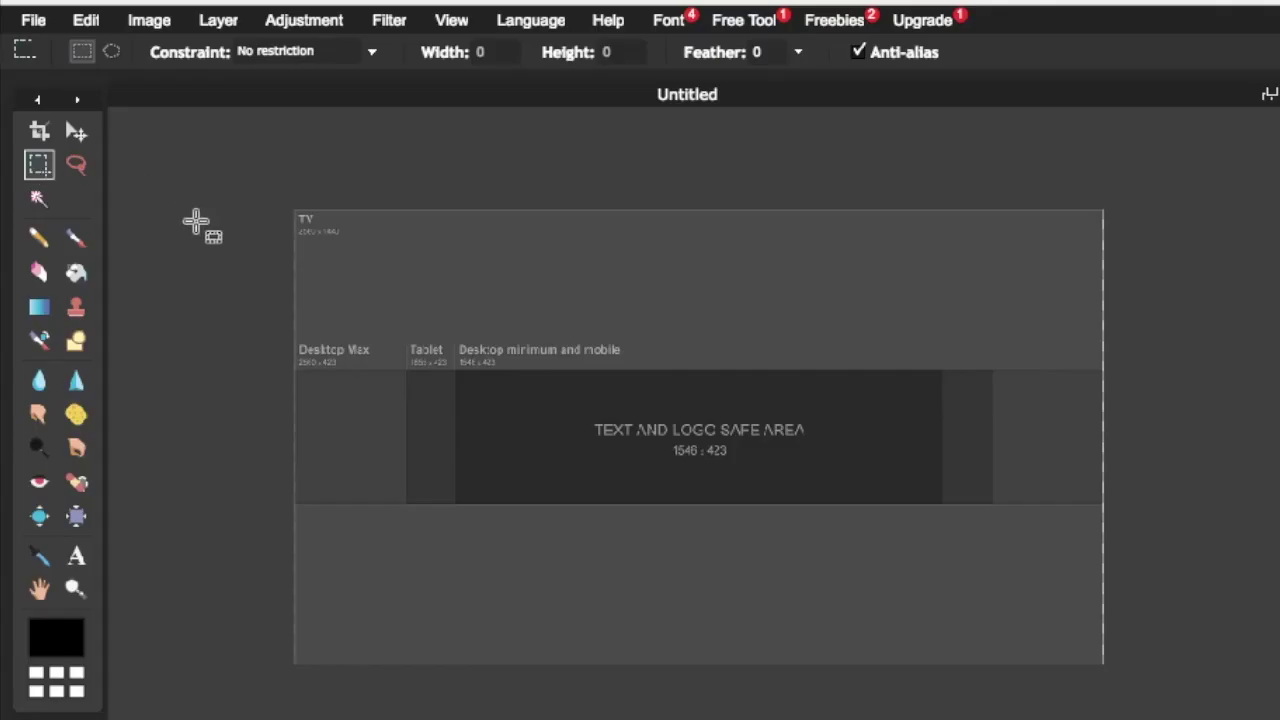
Cut away the template areas above and below the central banner strip using rectangular selections.
drag(279, 190, 1178, 370)
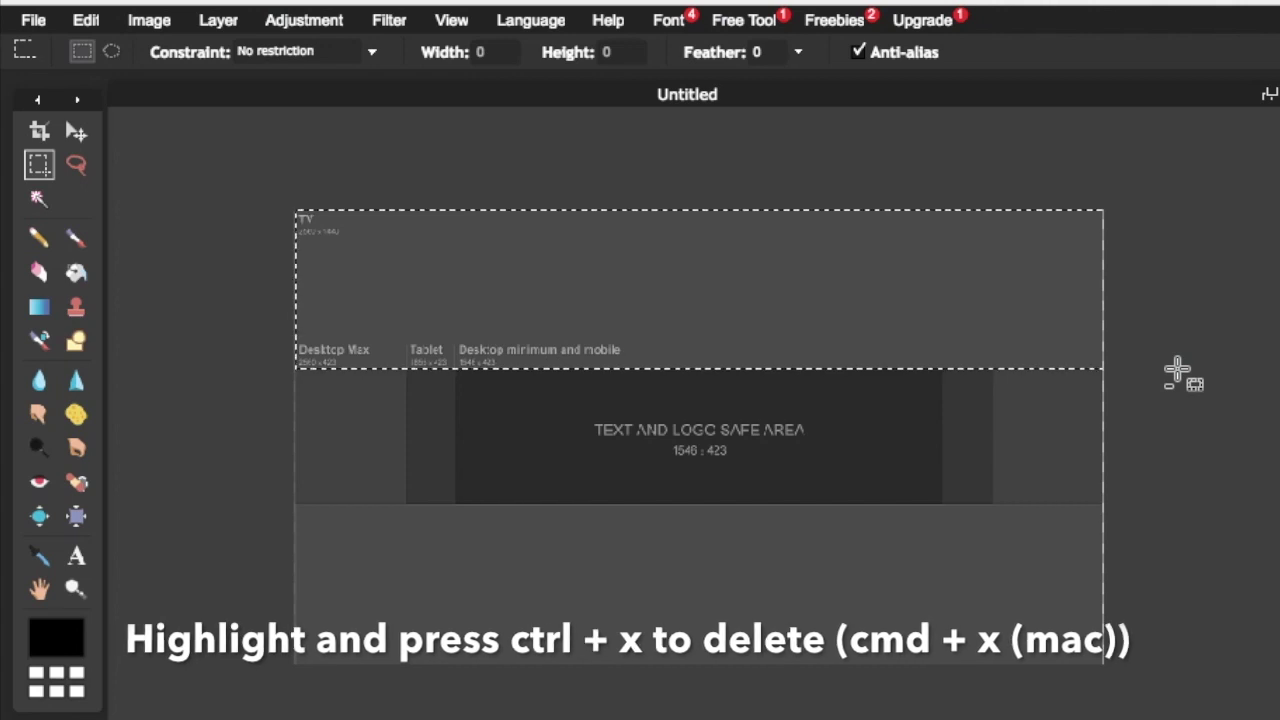
key(ctrl+x)
drag(268, 504, 1247, 700)
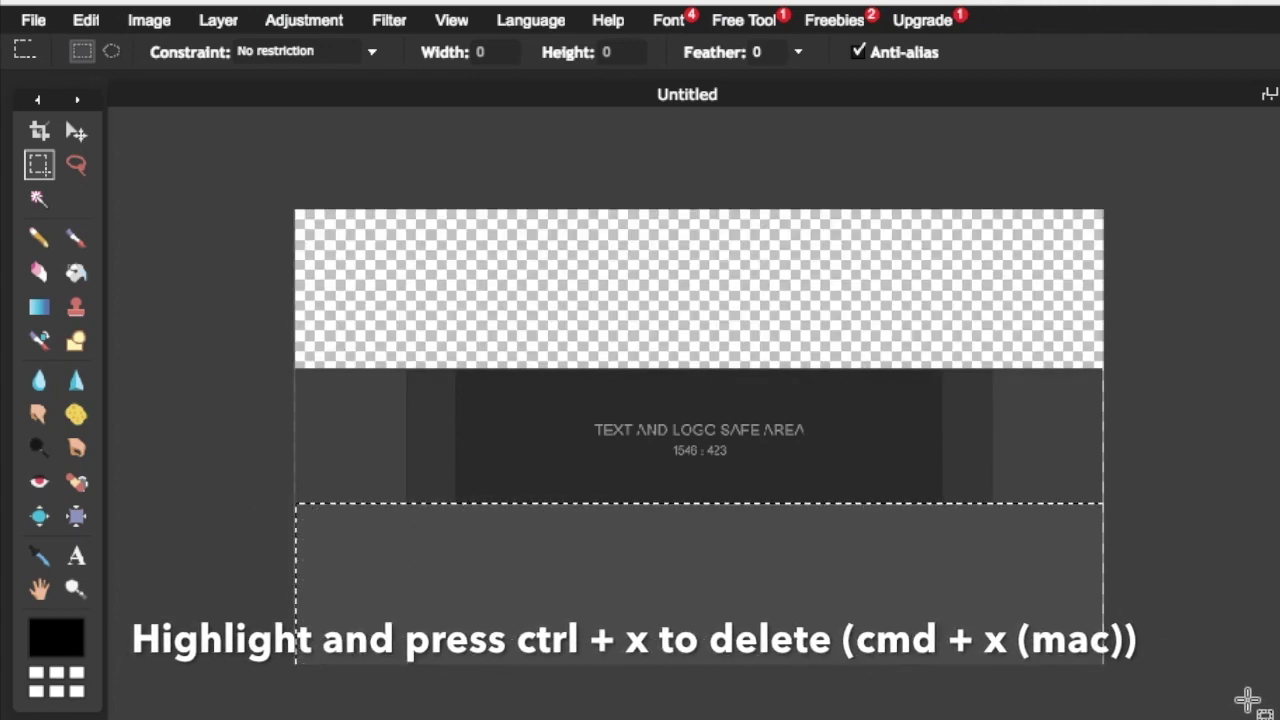
key(ctrl+x)
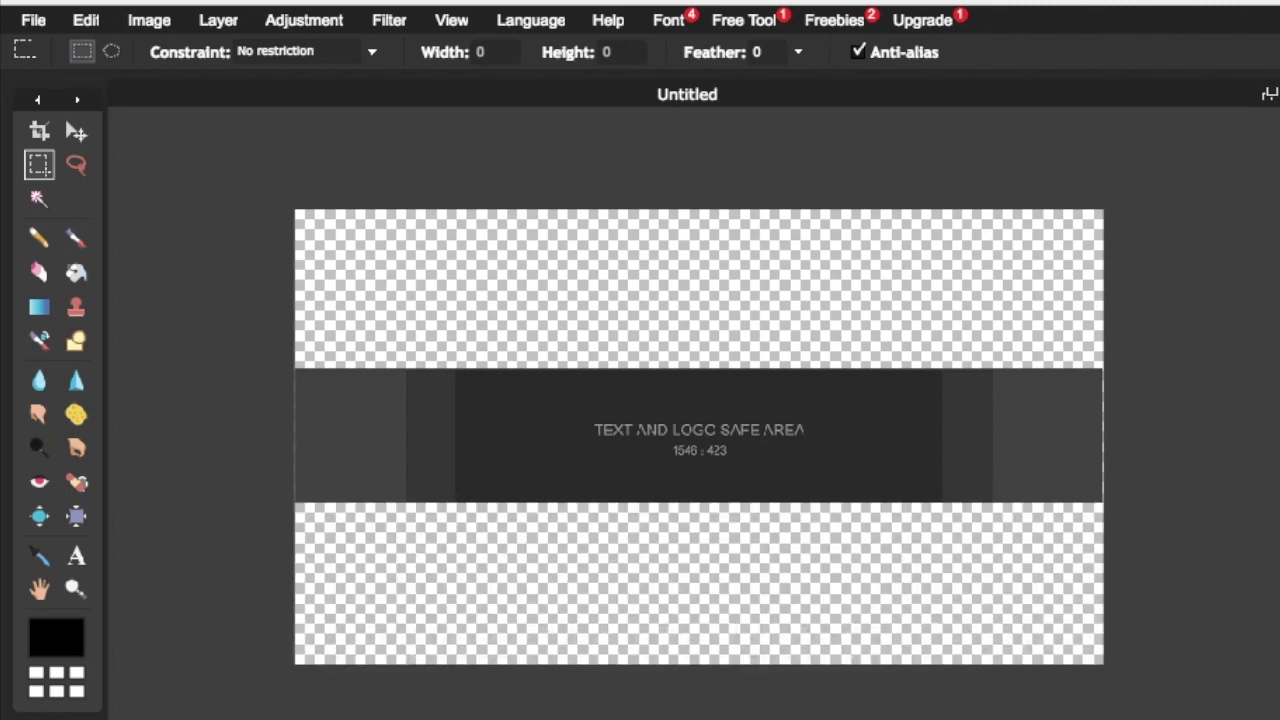
Add a new layer and draw a filled black rectangle covering the full central banner strip.
click(1208, 371)
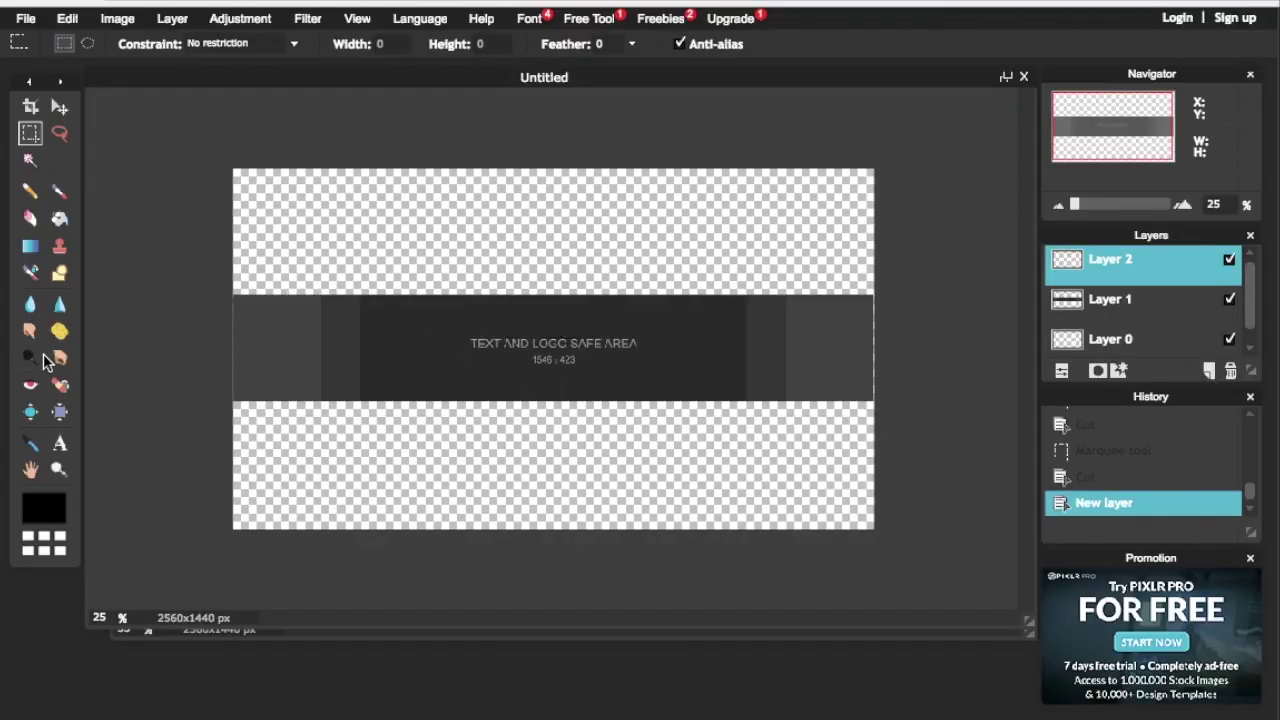
click(59, 272)
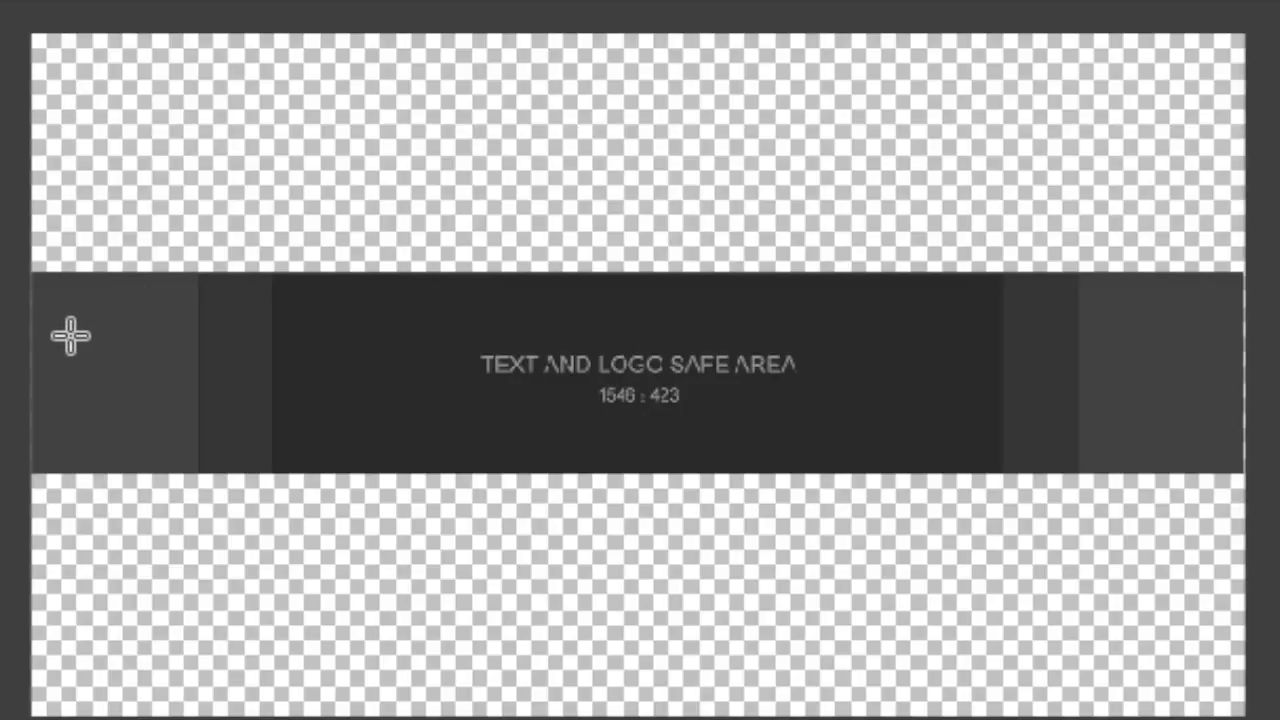
drag(5, 272, 1240, 476)
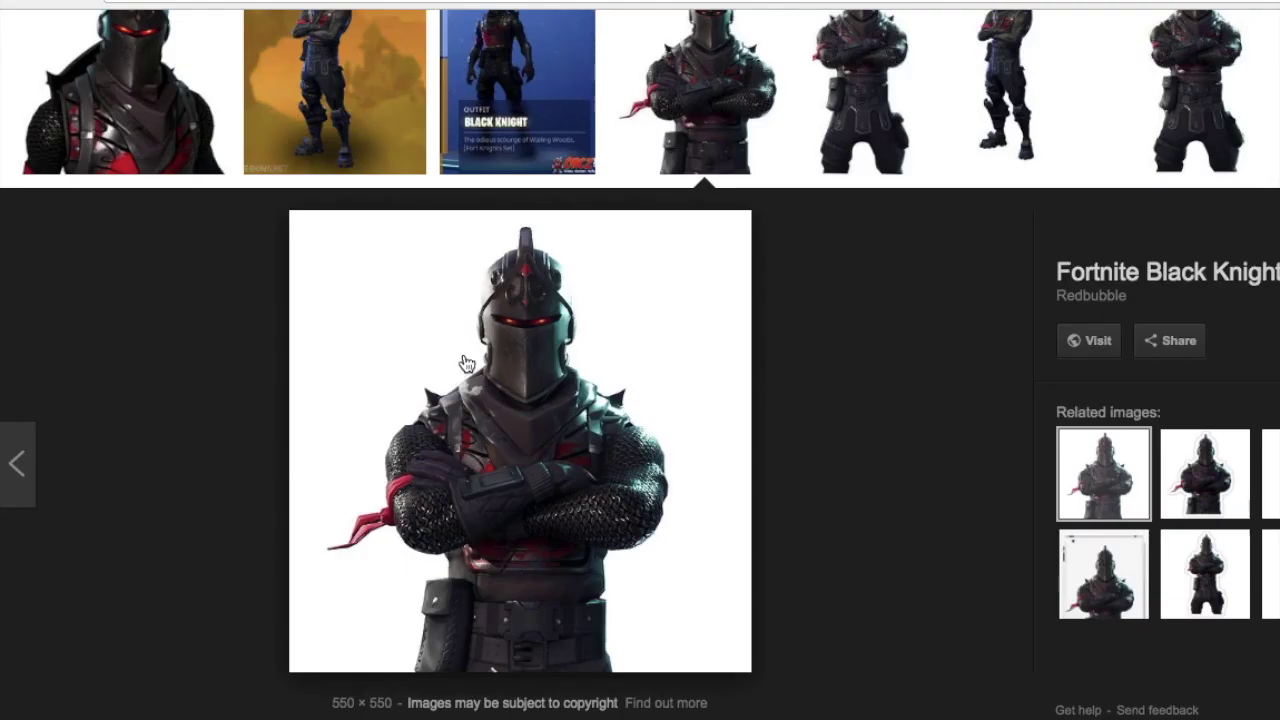
Copy the address of the Fortnite Black Knight image from Google Images and open it by URL in Pixlr Editor.
right_click(466, 363)
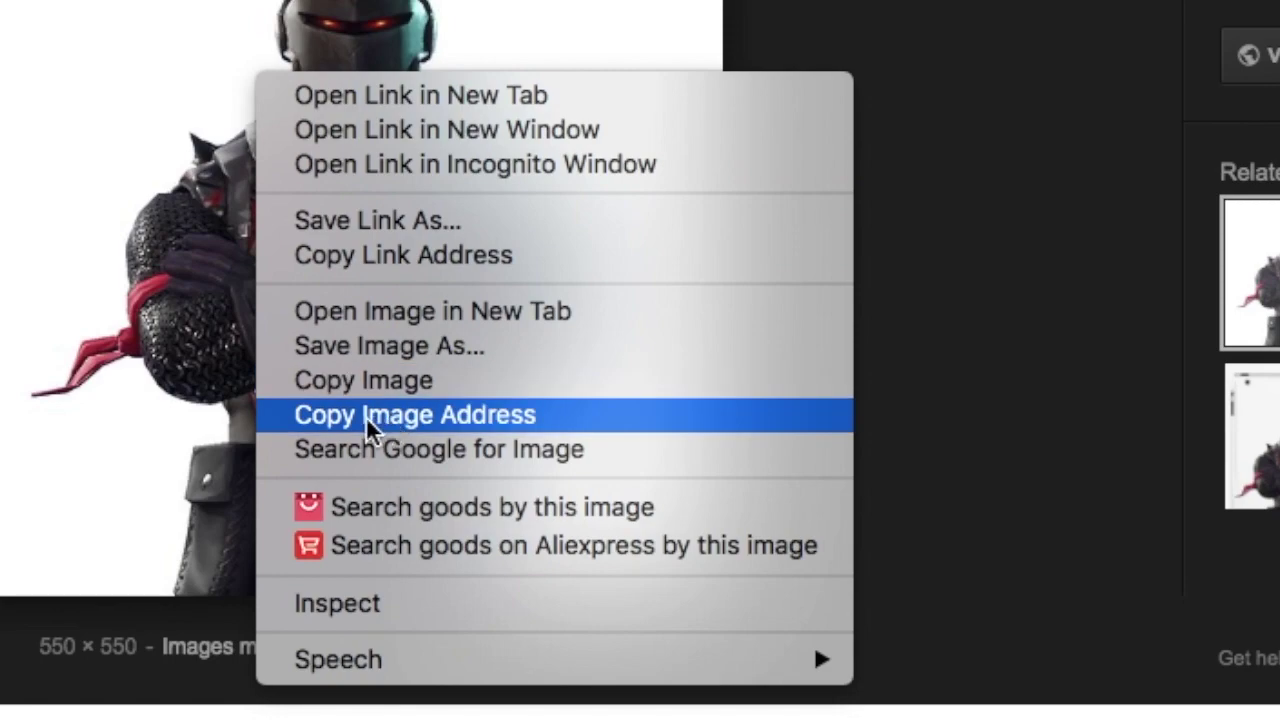
click(465, 414)
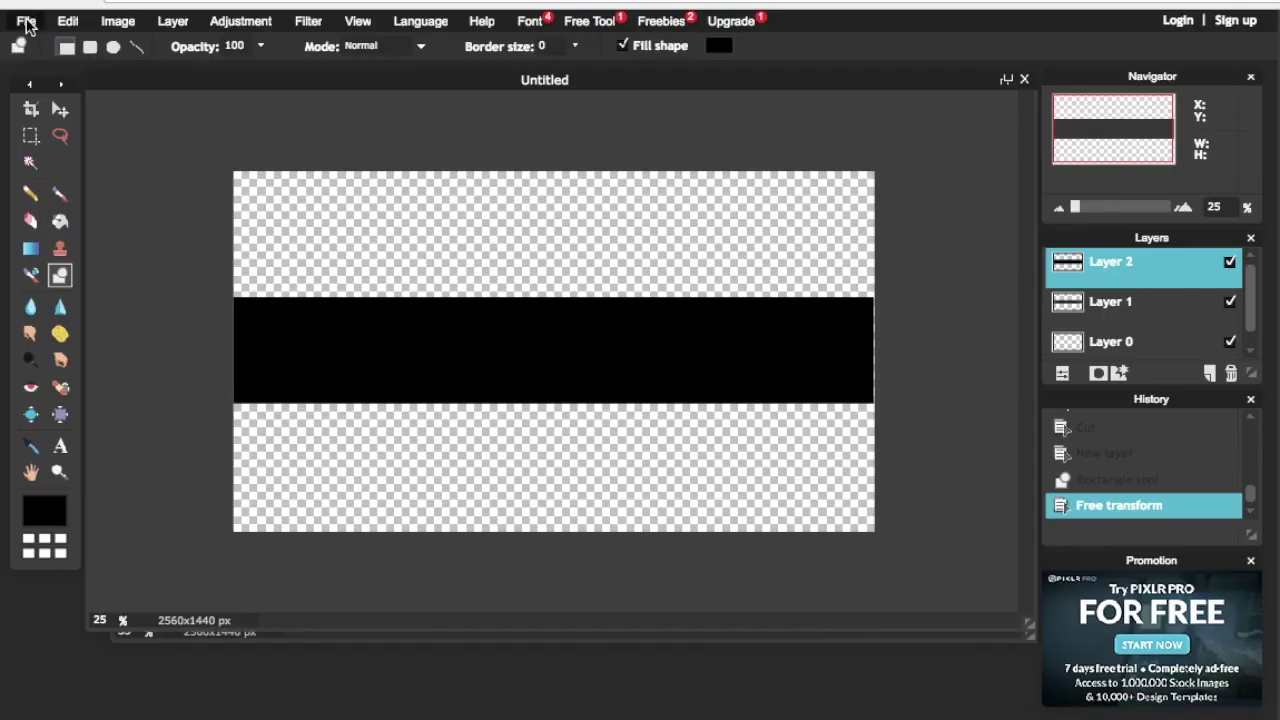
click(26, 22)
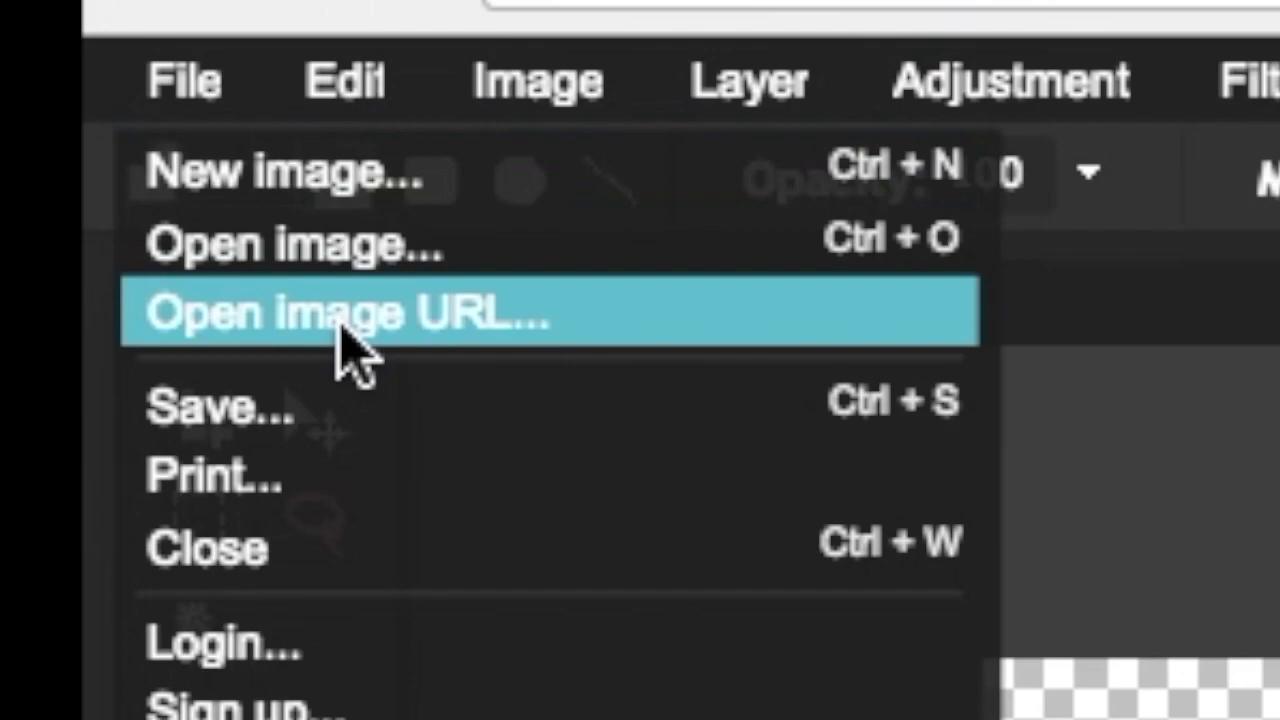
click(340, 322)
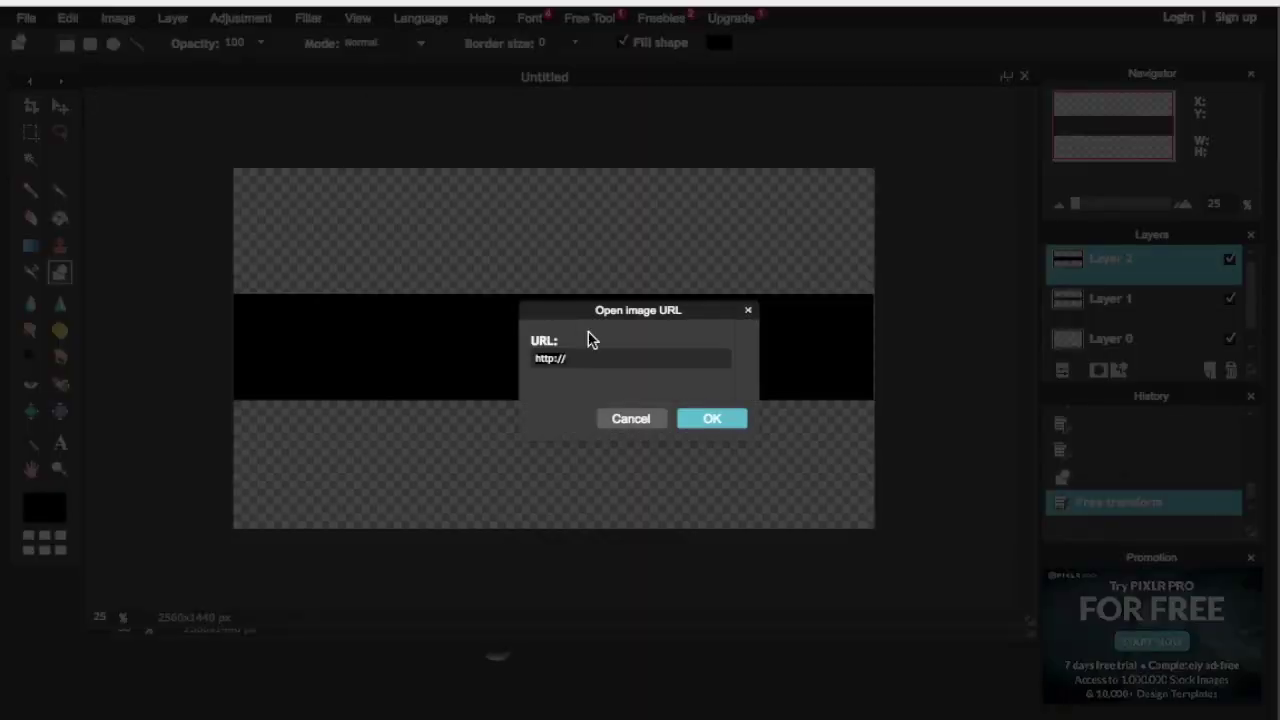
key(ctrl+v)
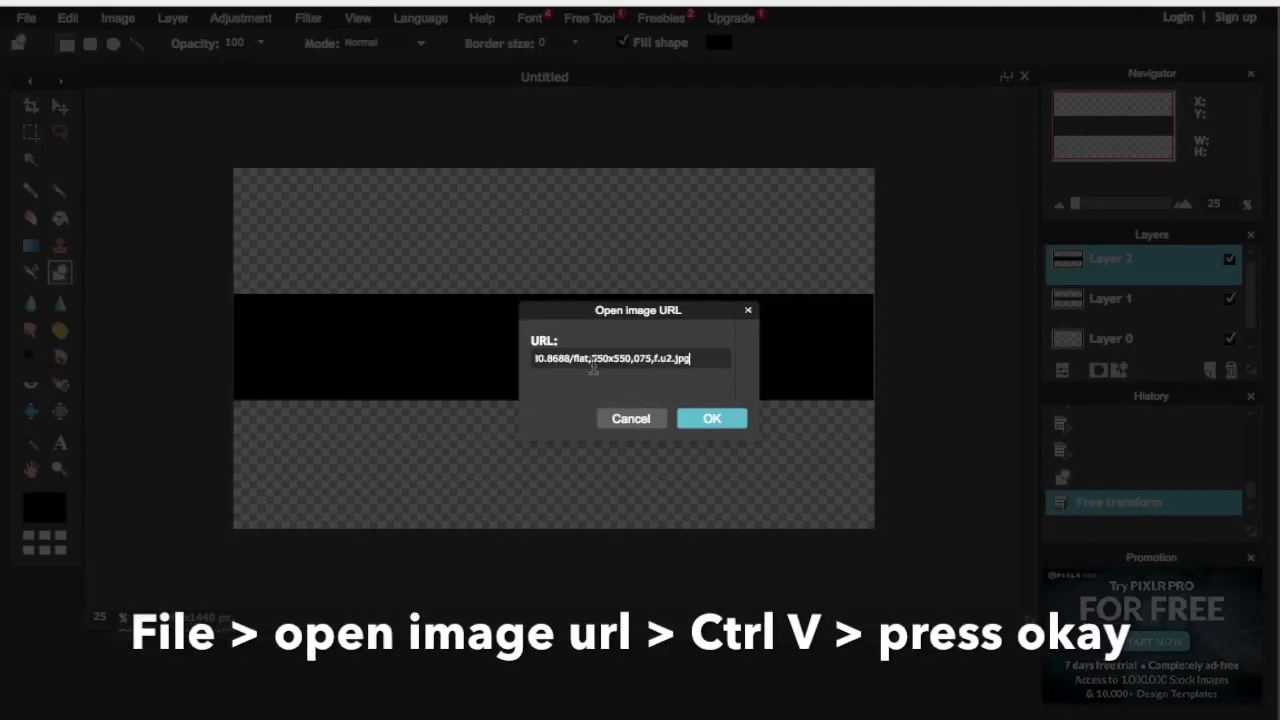
click(699, 421)
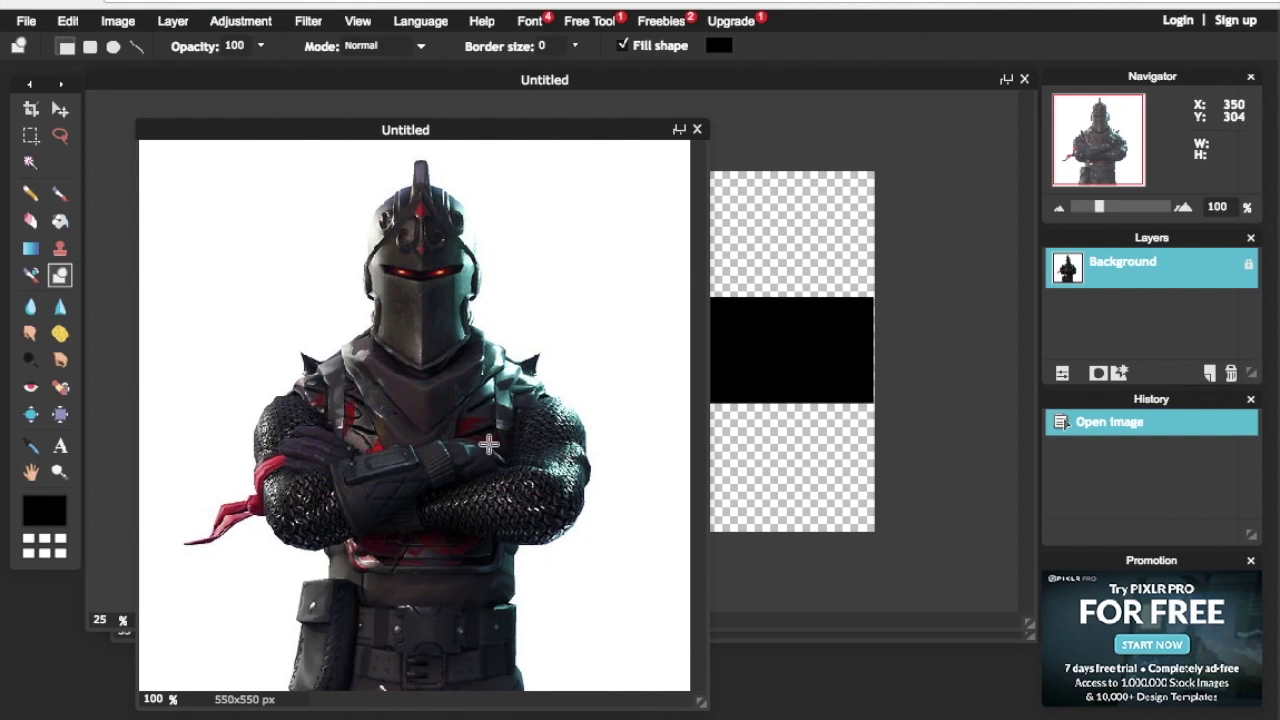
Copy the whole Black Knight picture and paste it into the banner image.
key(ctrl+a)
key(ctrl+c)
click(728, 276)
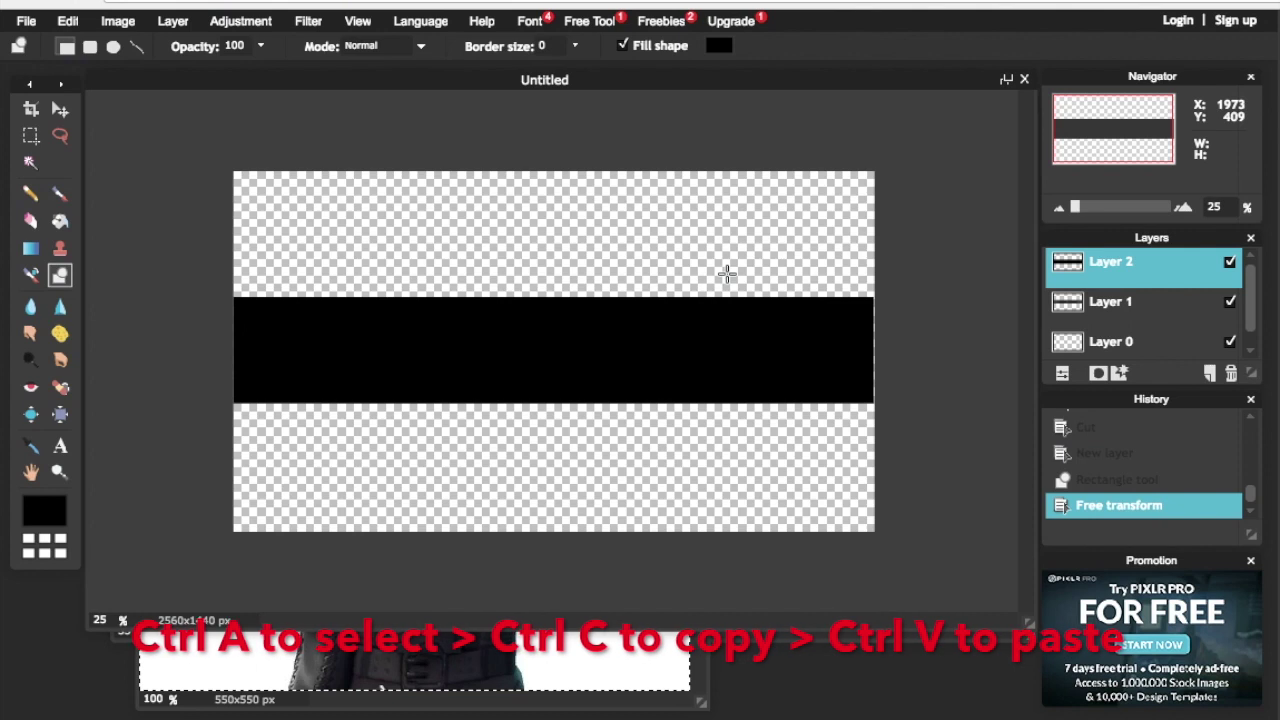
key(ctrl+v)
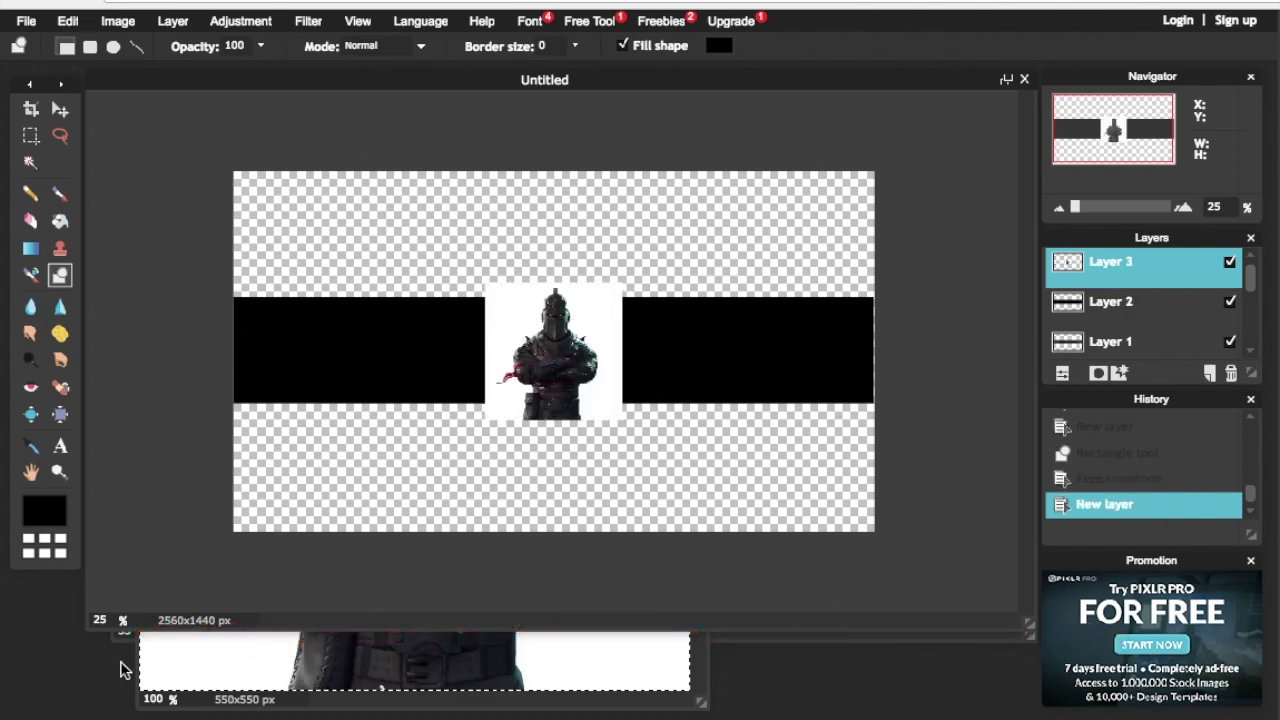
Select the white background around the pasted Black Knight with the Wand tool and cut it away.
text(35)
key(Return)
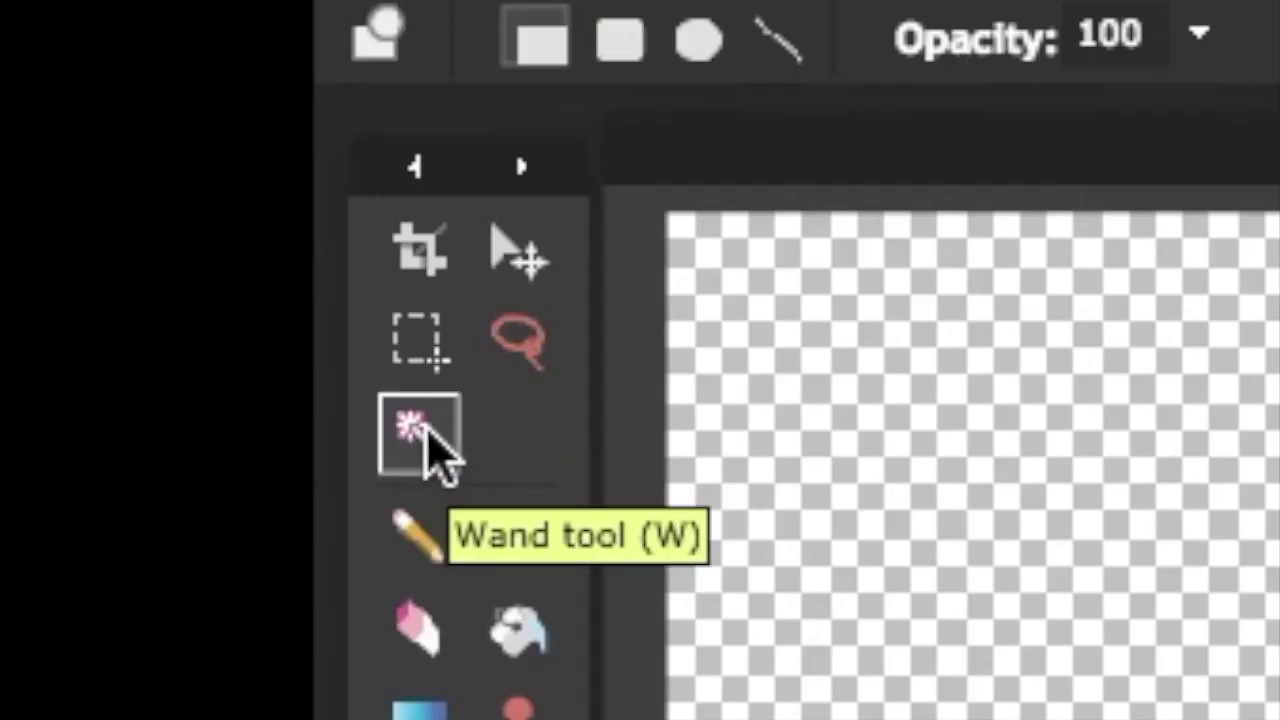
click(430, 445)
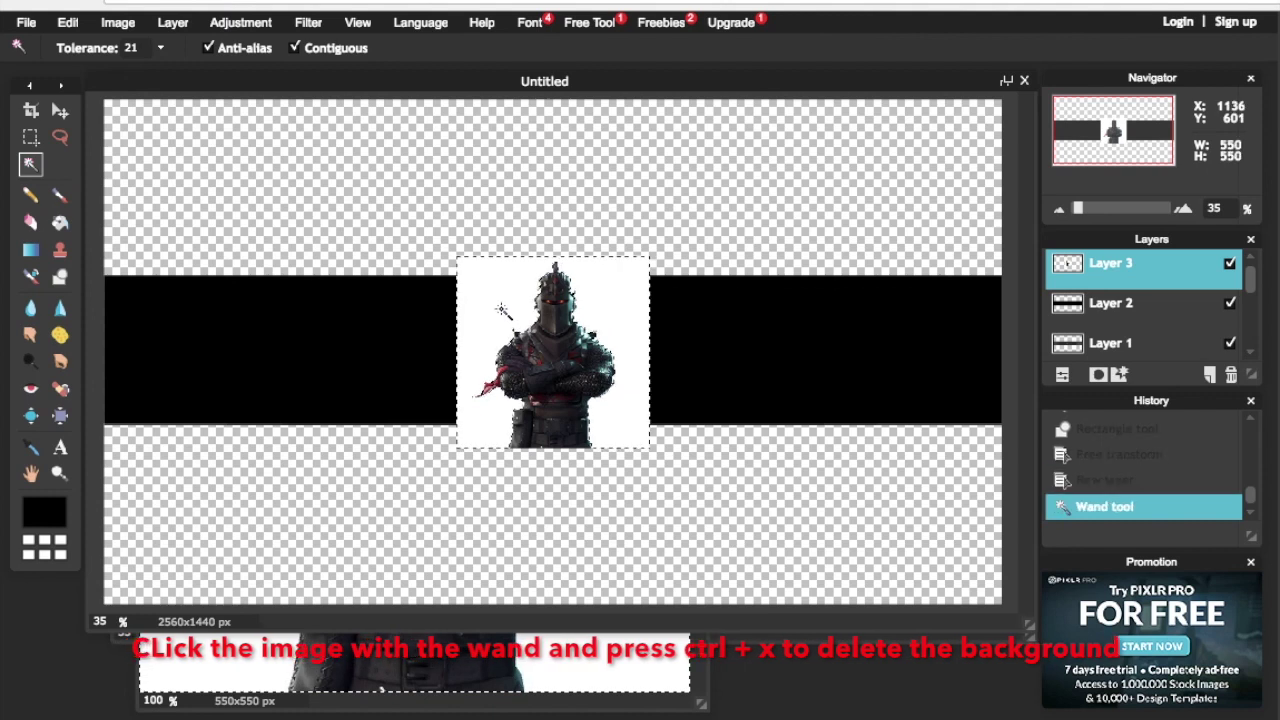
click(502, 311)
key(ctrl+x)
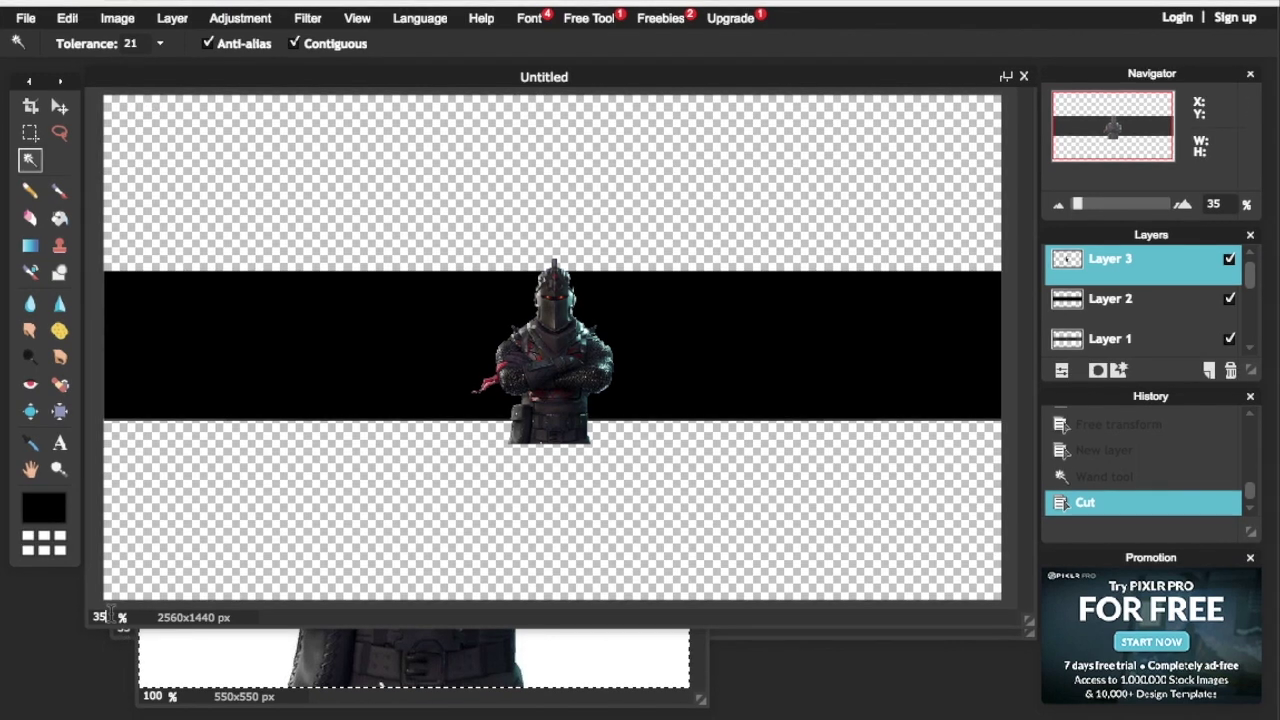
Move the Black Knight to the right part of the black strip and cut away the part hanging below the strip with the Marquee tool.
click(59, 106)
drag(555, 381, 785, 392)
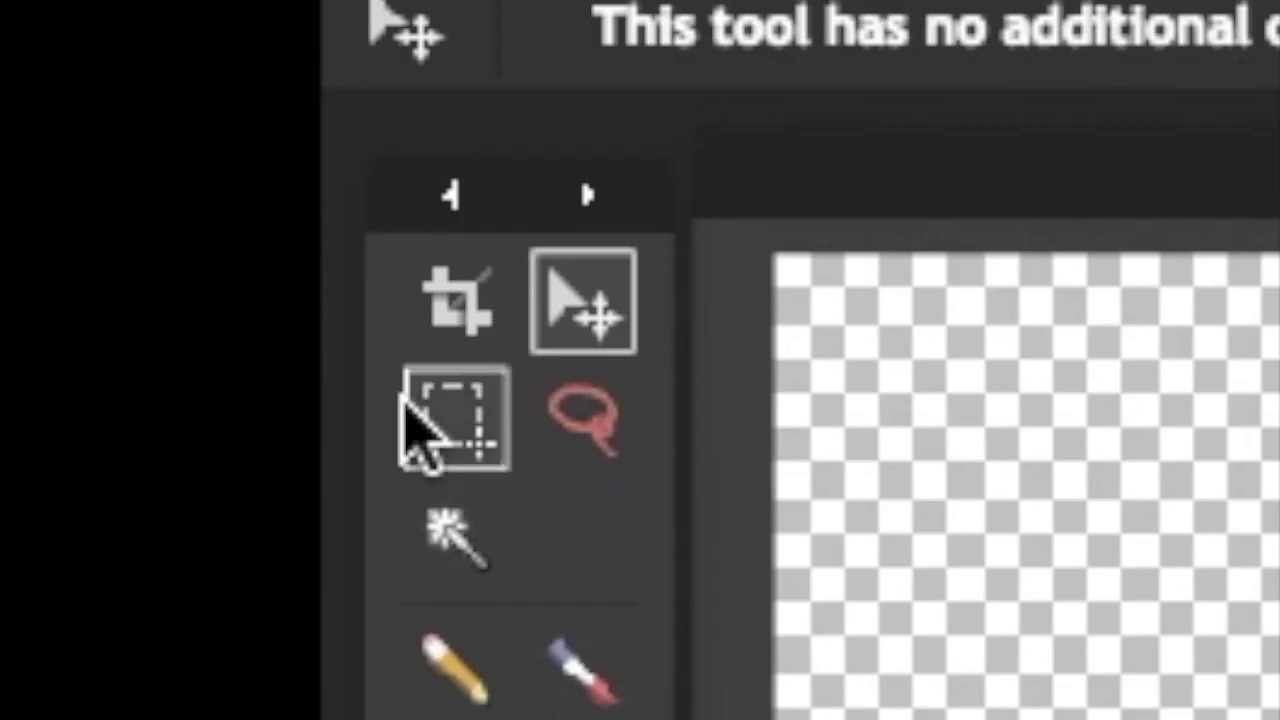
click(30, 132)
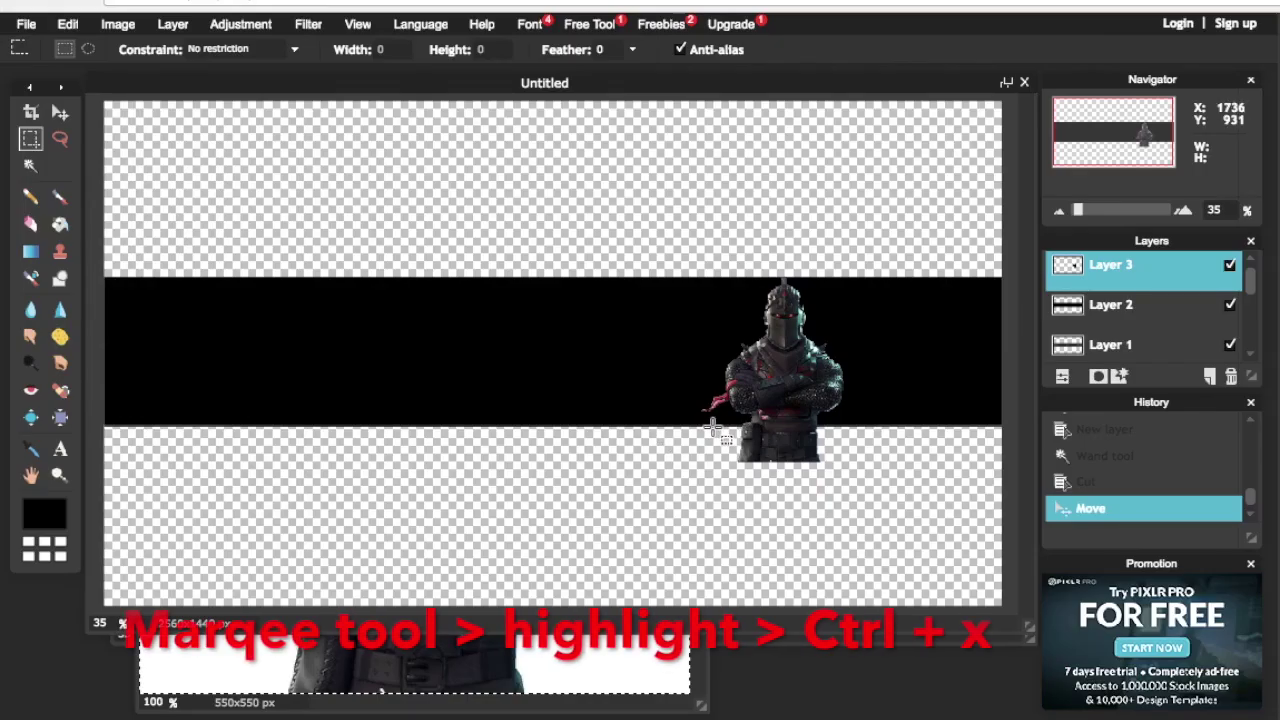
drag(712, 428, 866, 472)
key(ctrl+x)
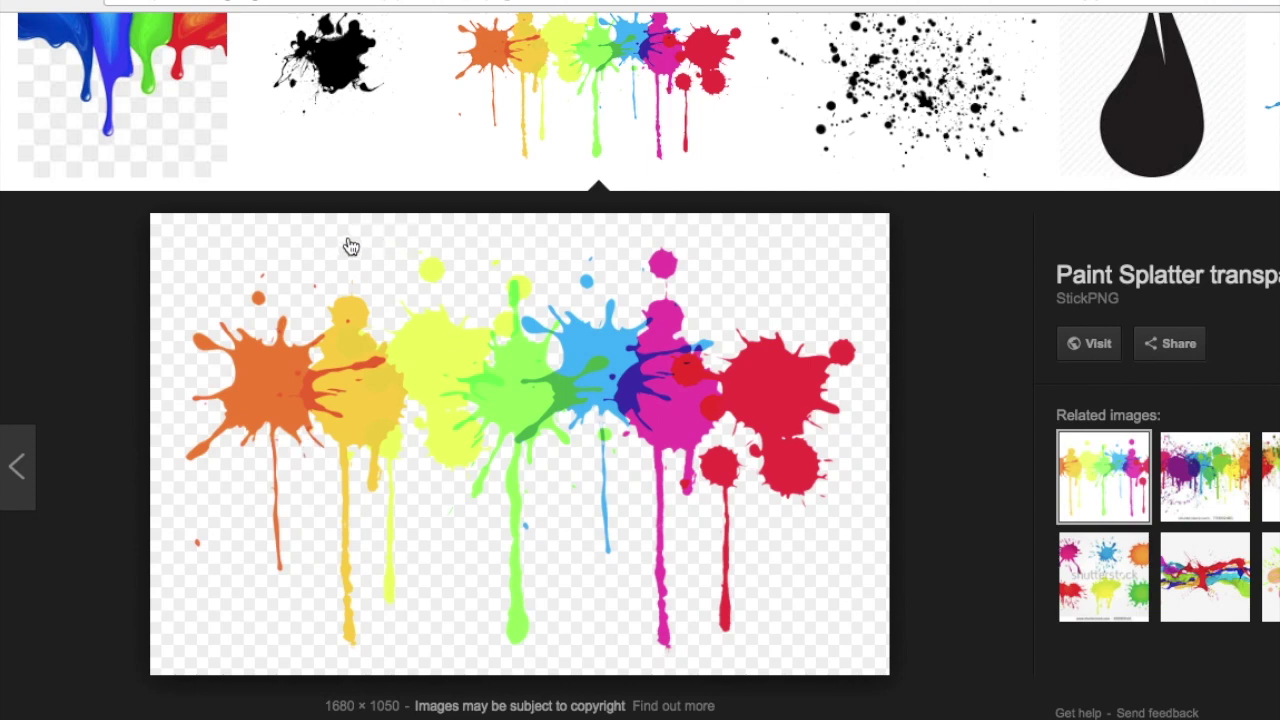
Copy the address of the multicoloured paint splatter image in the Google Images results for "paint drop png" and open it by URL in Pixlr Editor.
scroll(350, 246, up, 5)
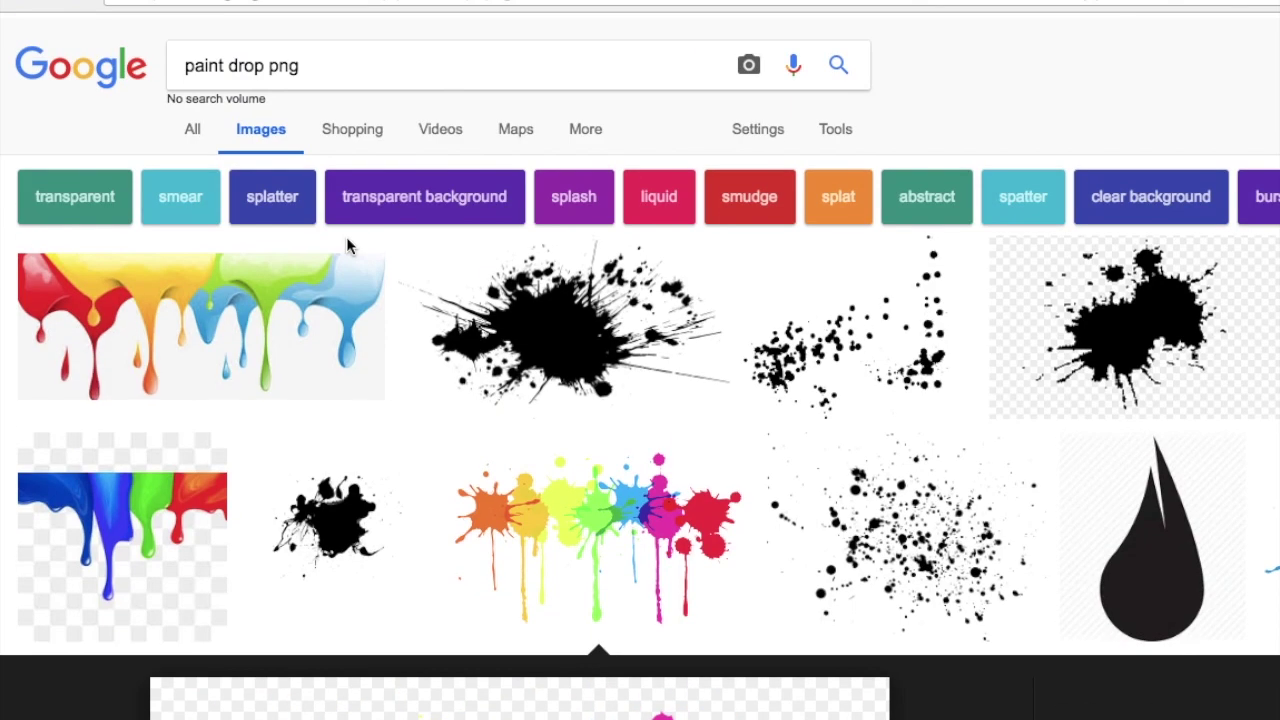
drag(329, 70, 183, 68)
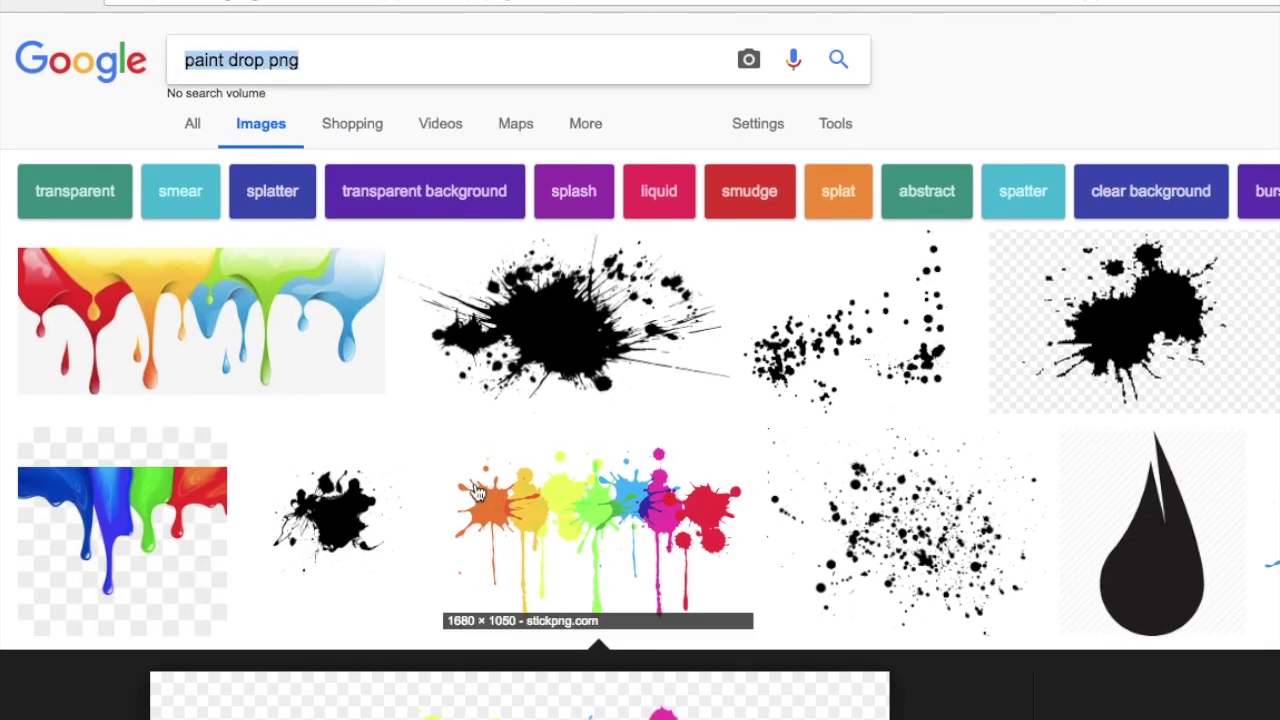
scroll(515, 550, down, 4)
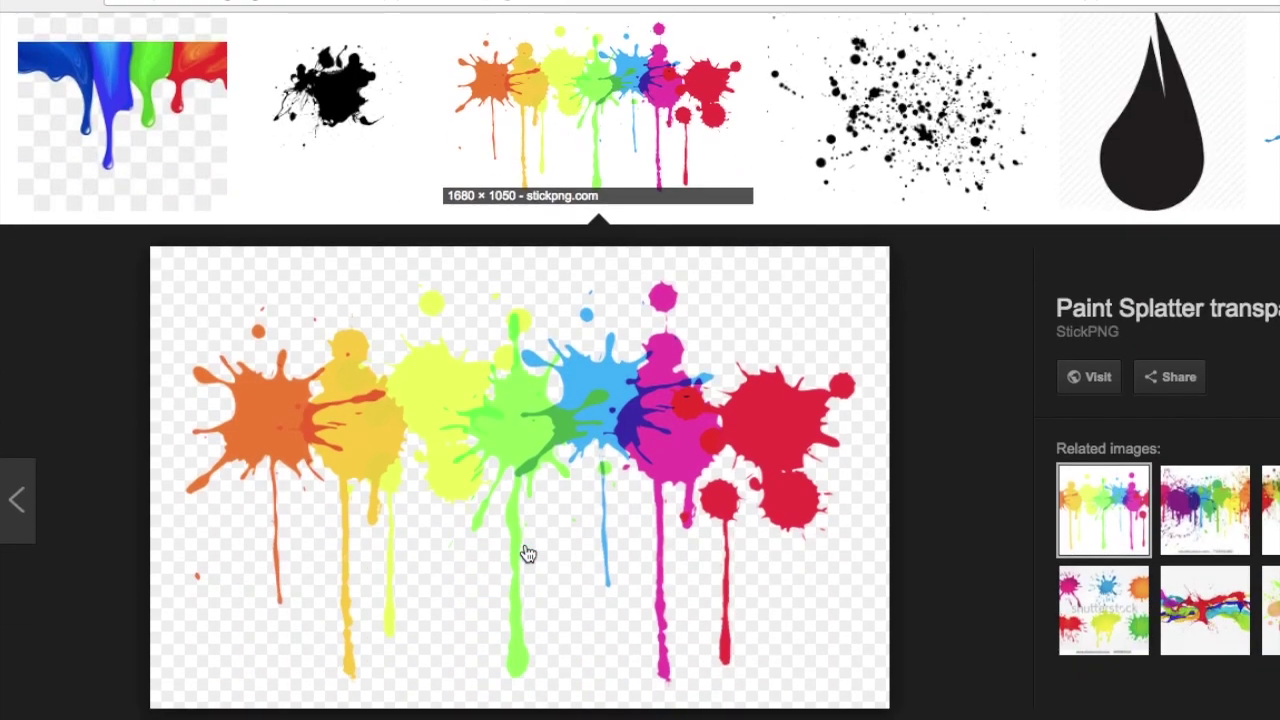
right_click(517, 414)
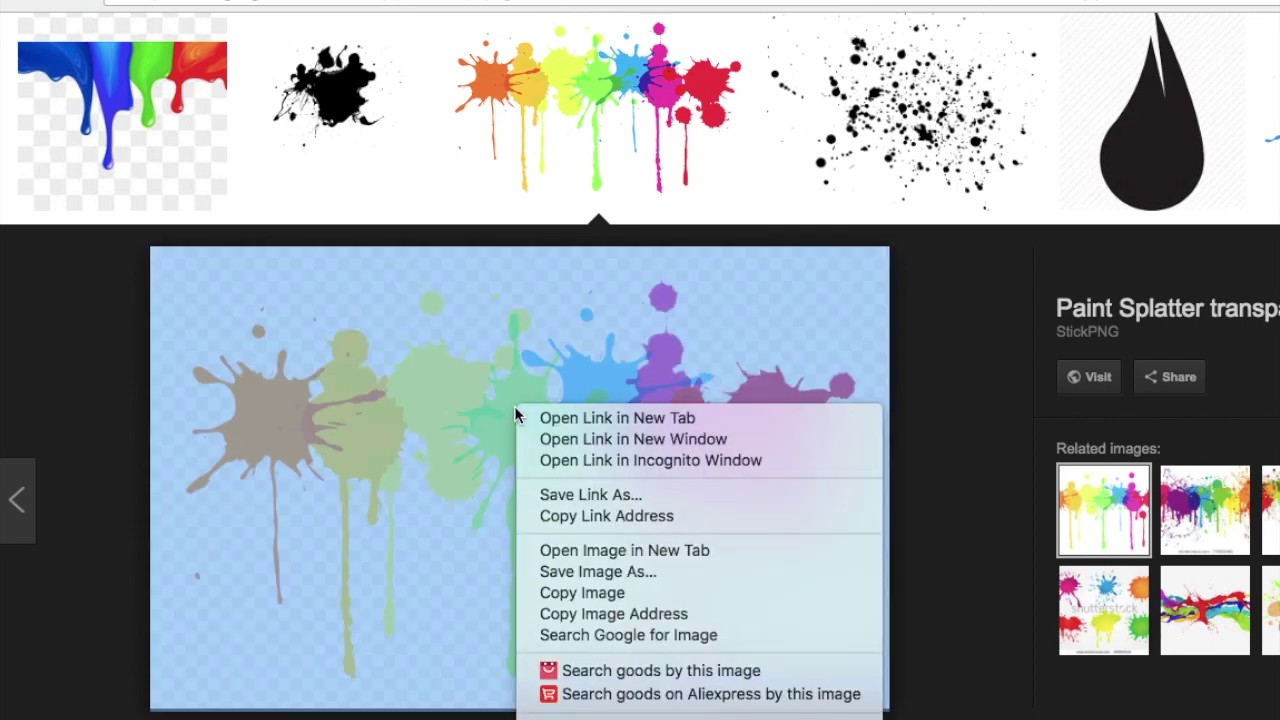
click(596, 620)
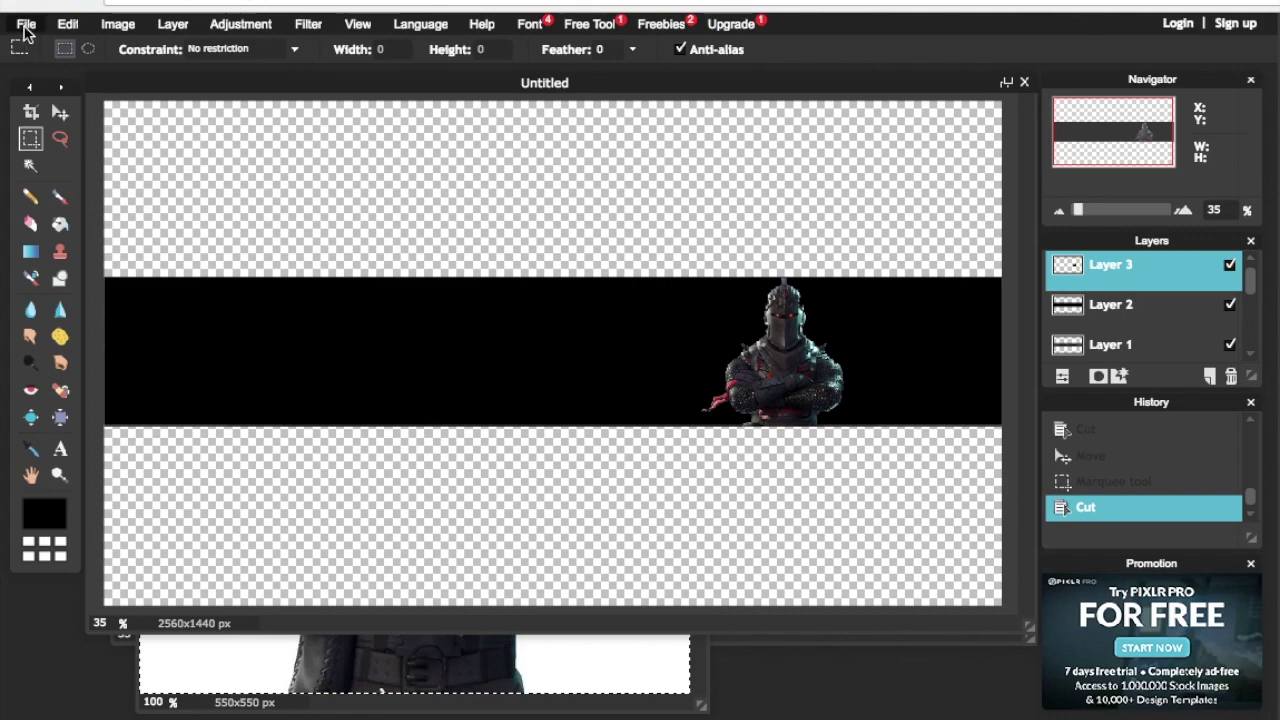
click(26, 28)
click(56, 85)
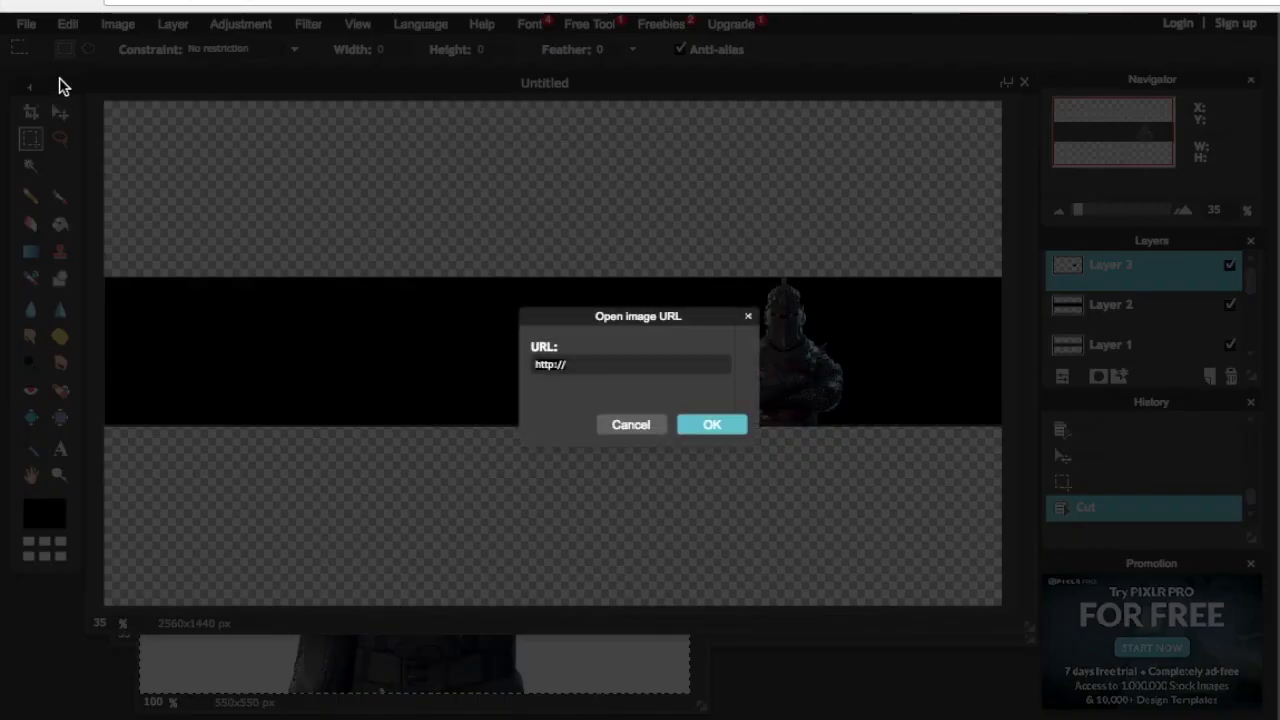
key(ctrl+v)
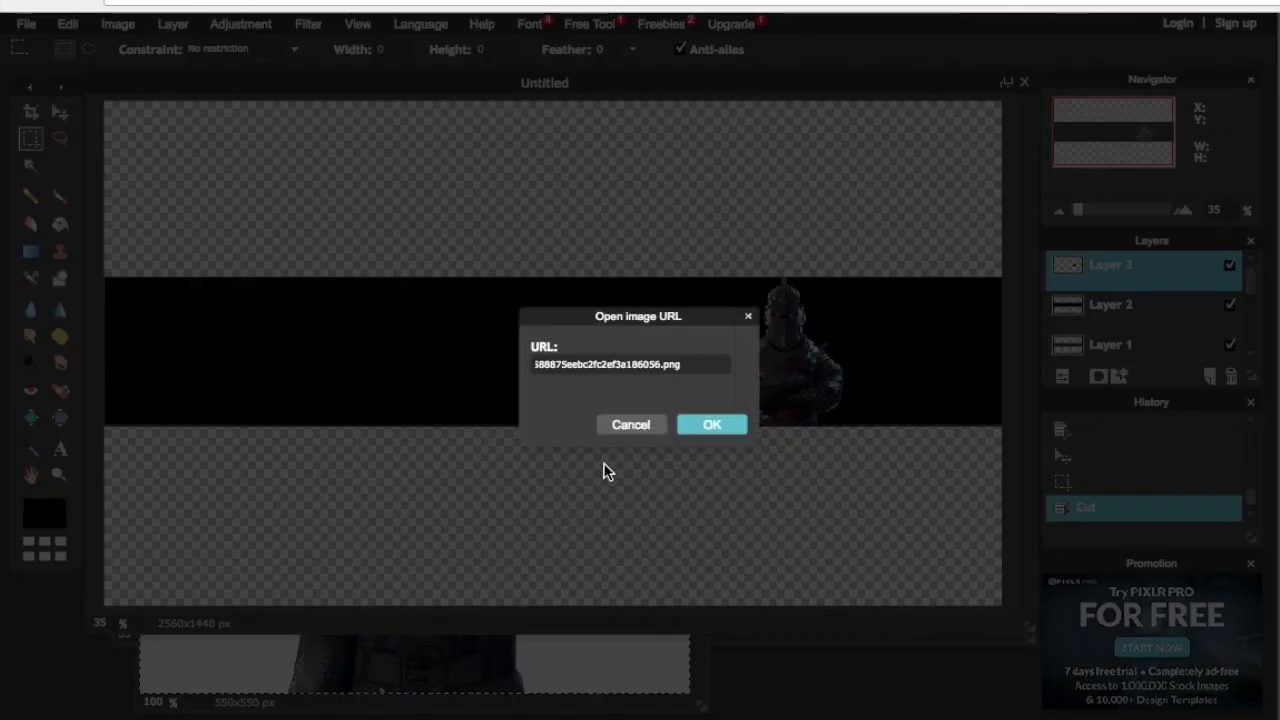
click(697, 428)
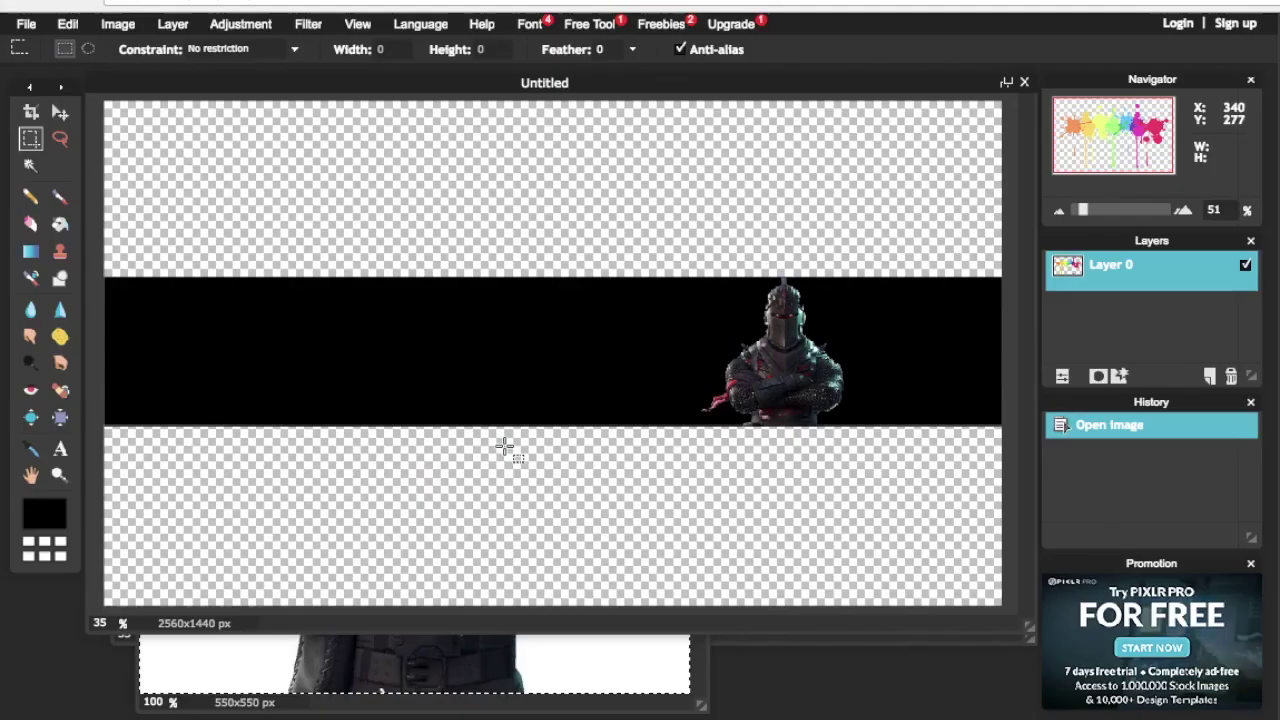
Copy the whole paint splatter picture and paste it into the banner image, layered beneath the Black Knight.
key(ctrl+a)
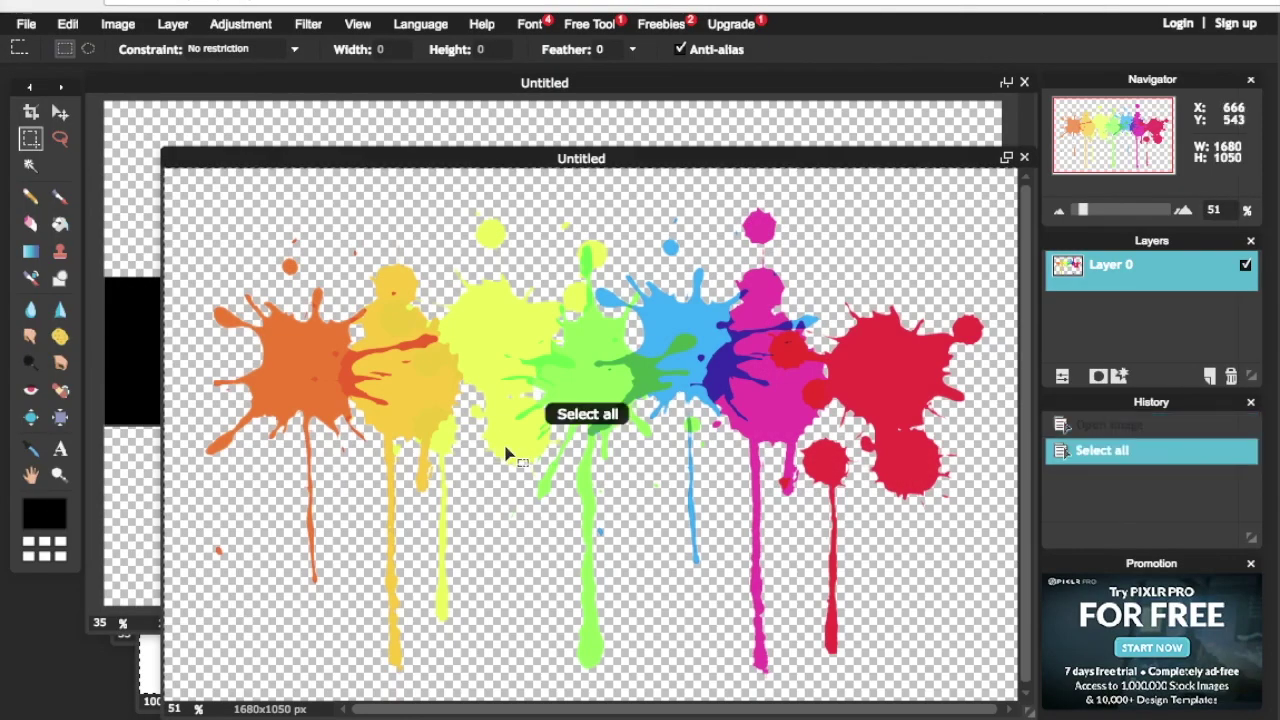
key(ctrl+c)
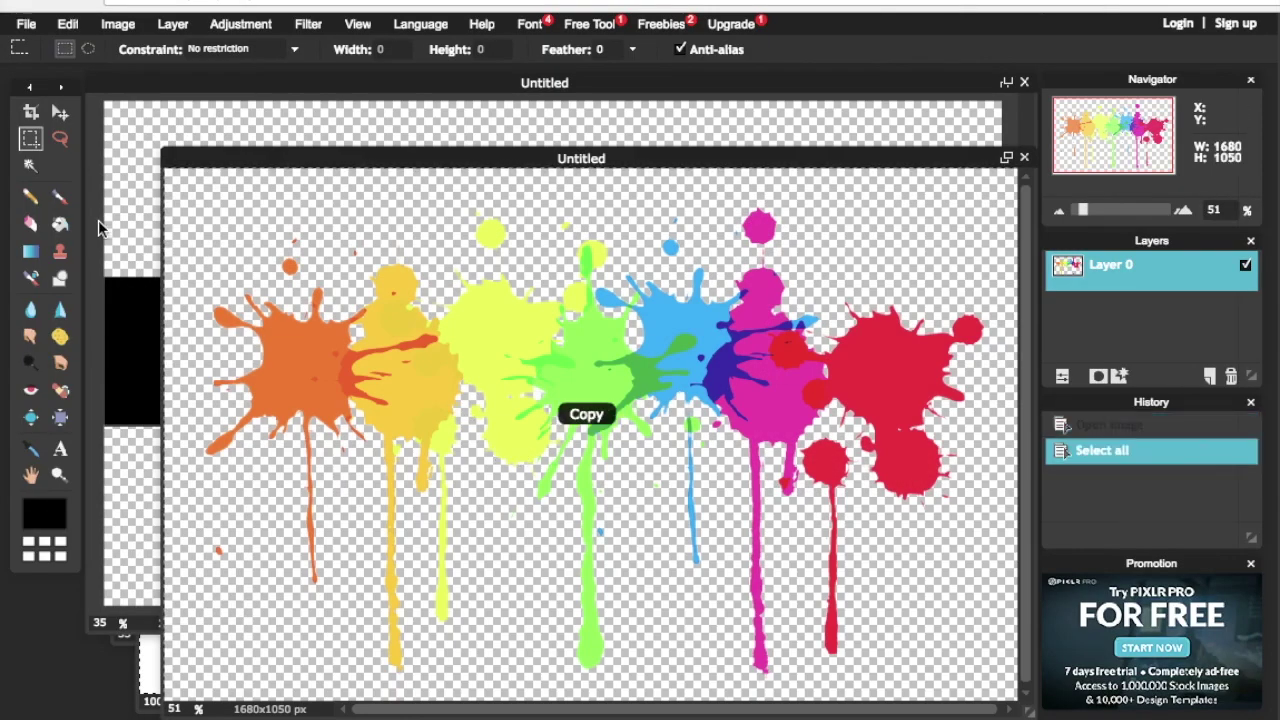
click(130, 289)
key(ctrl+v)
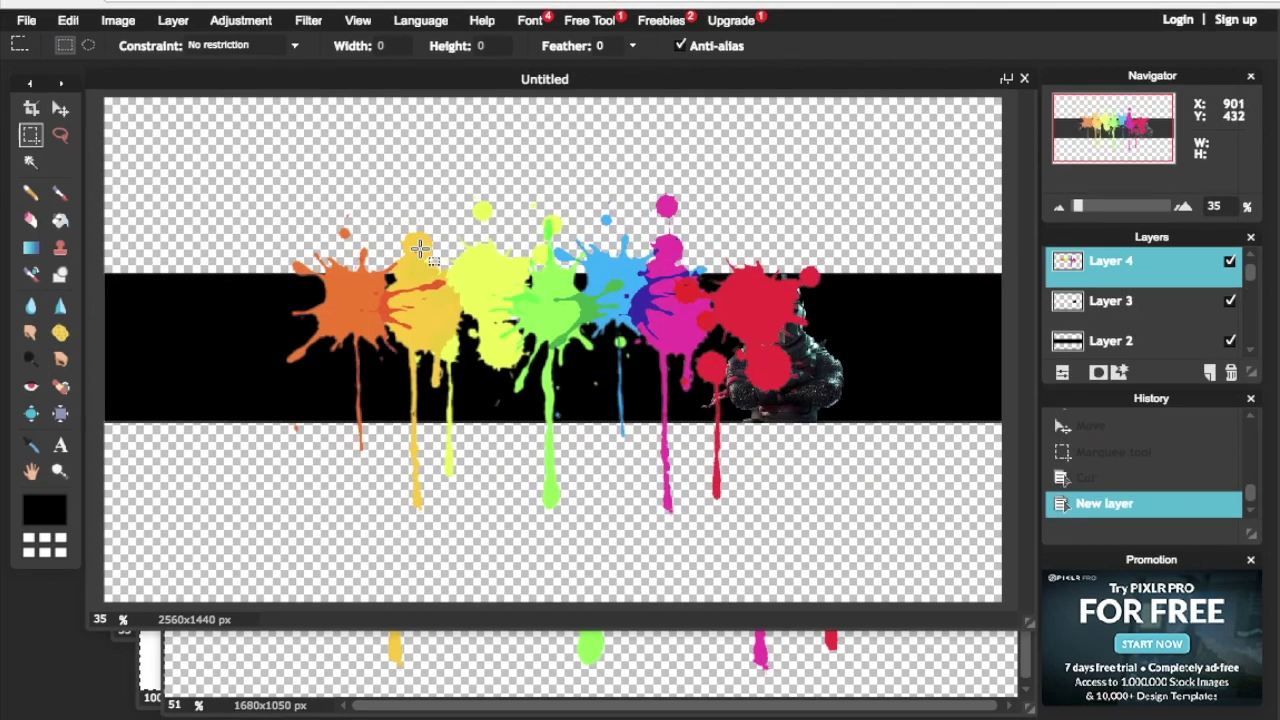
drag(1115, 305, 1128, 262)
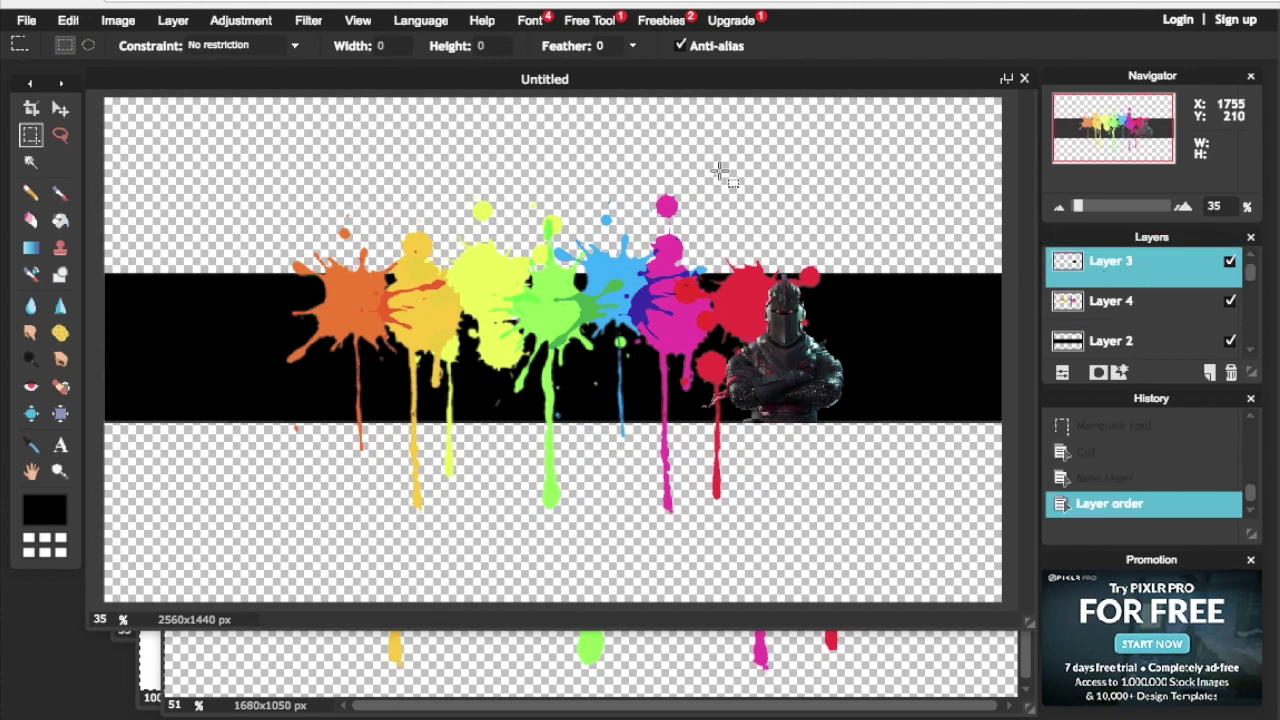
Shrink the paint splatter layer with Free transform to fit within the black strip and center it behind the Black Knight.
click(1105, 308)
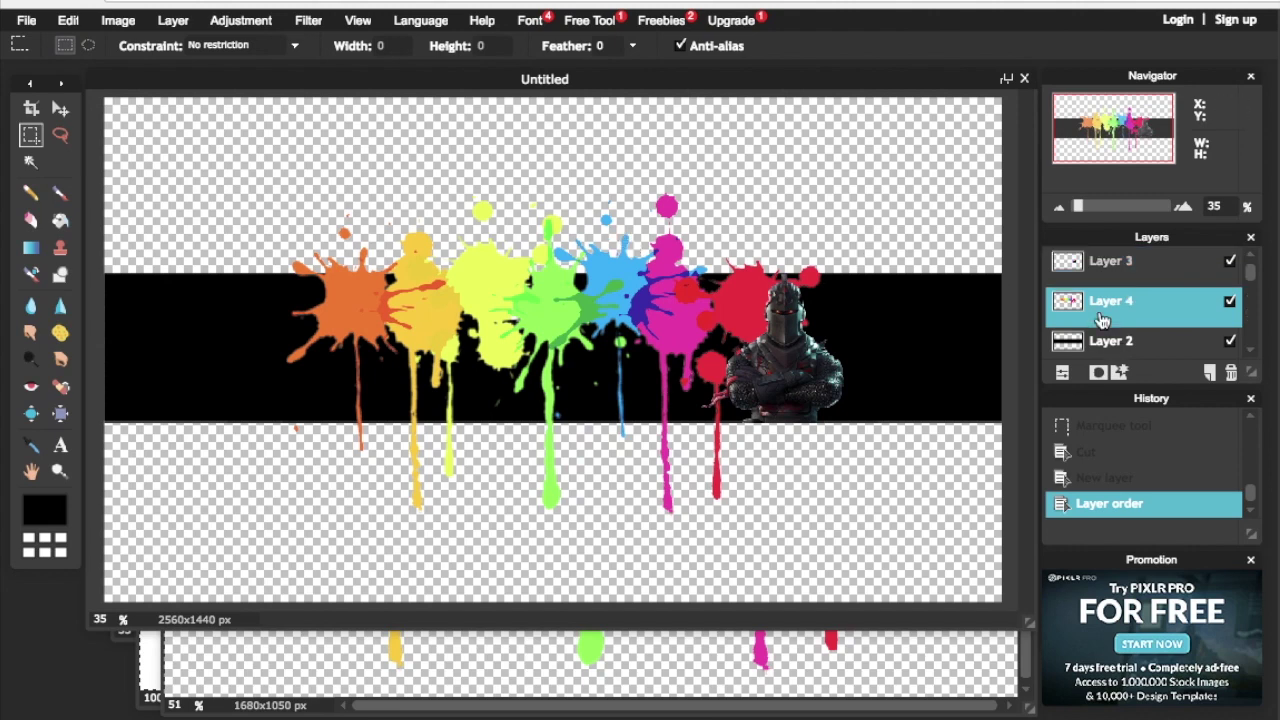
click(68, 21)
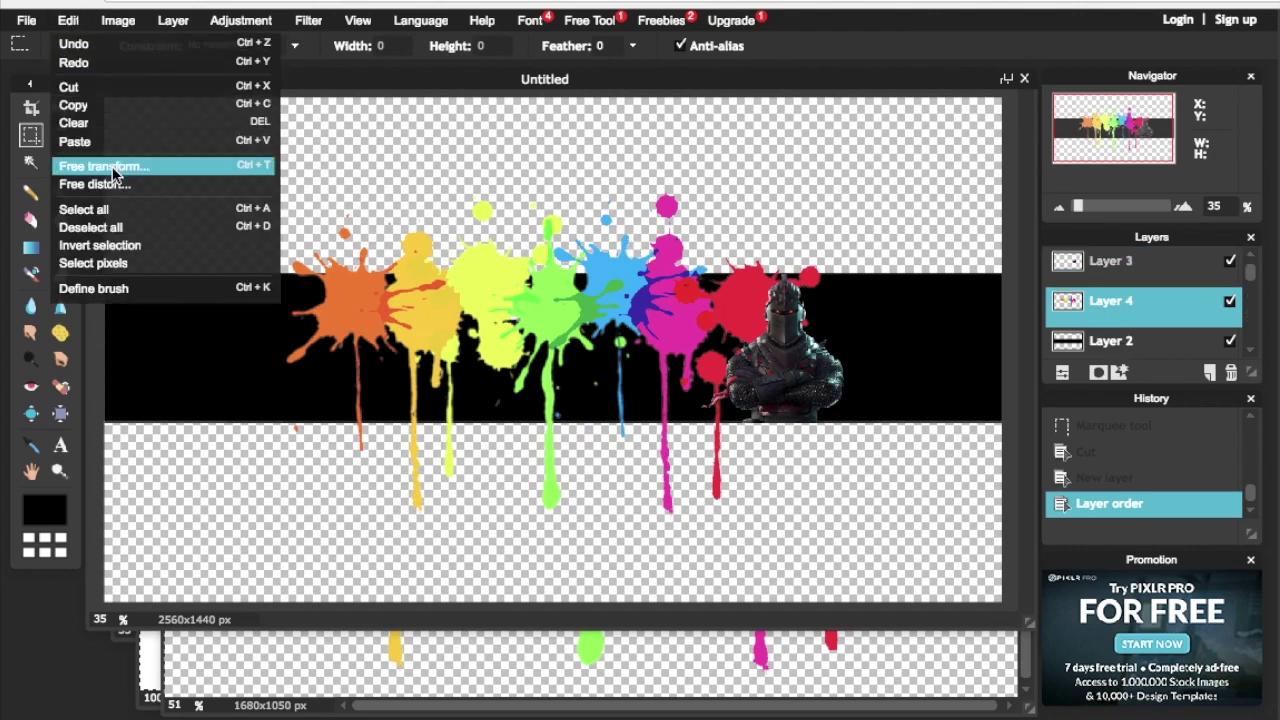
click(110, 166)
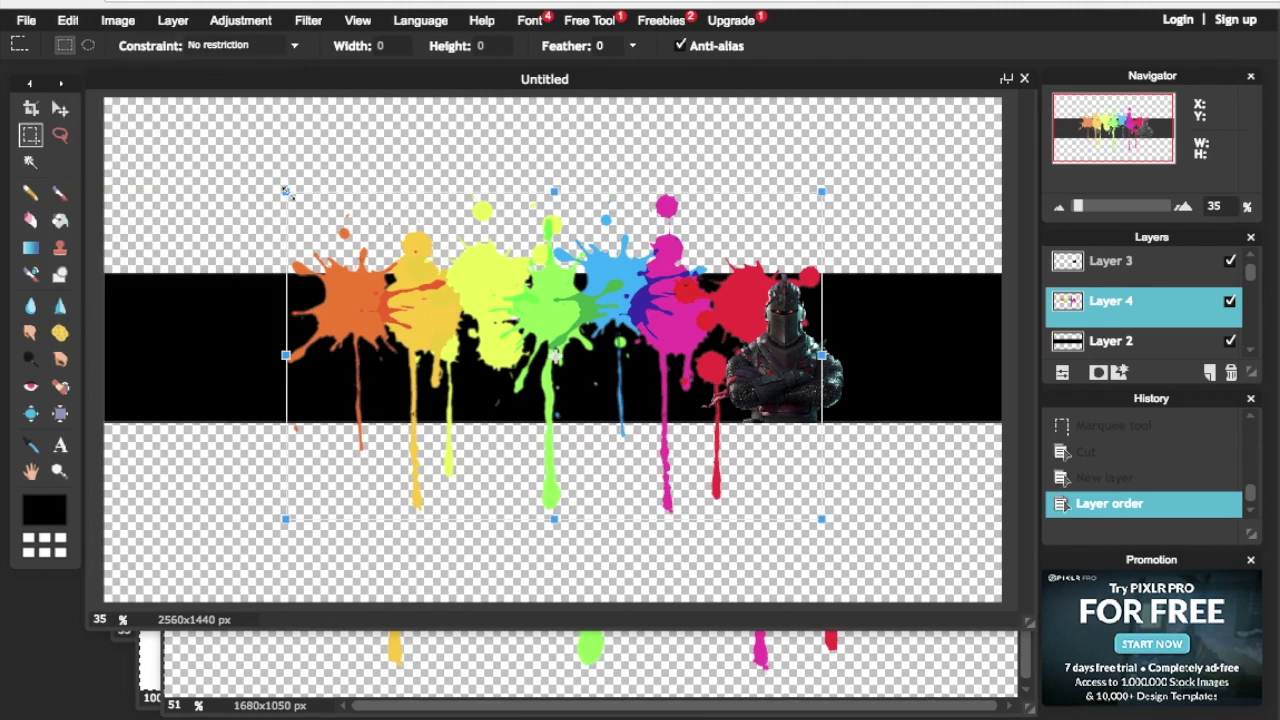
drag(287, 190, 422, 291)
drag(555, 356, 778, 345)
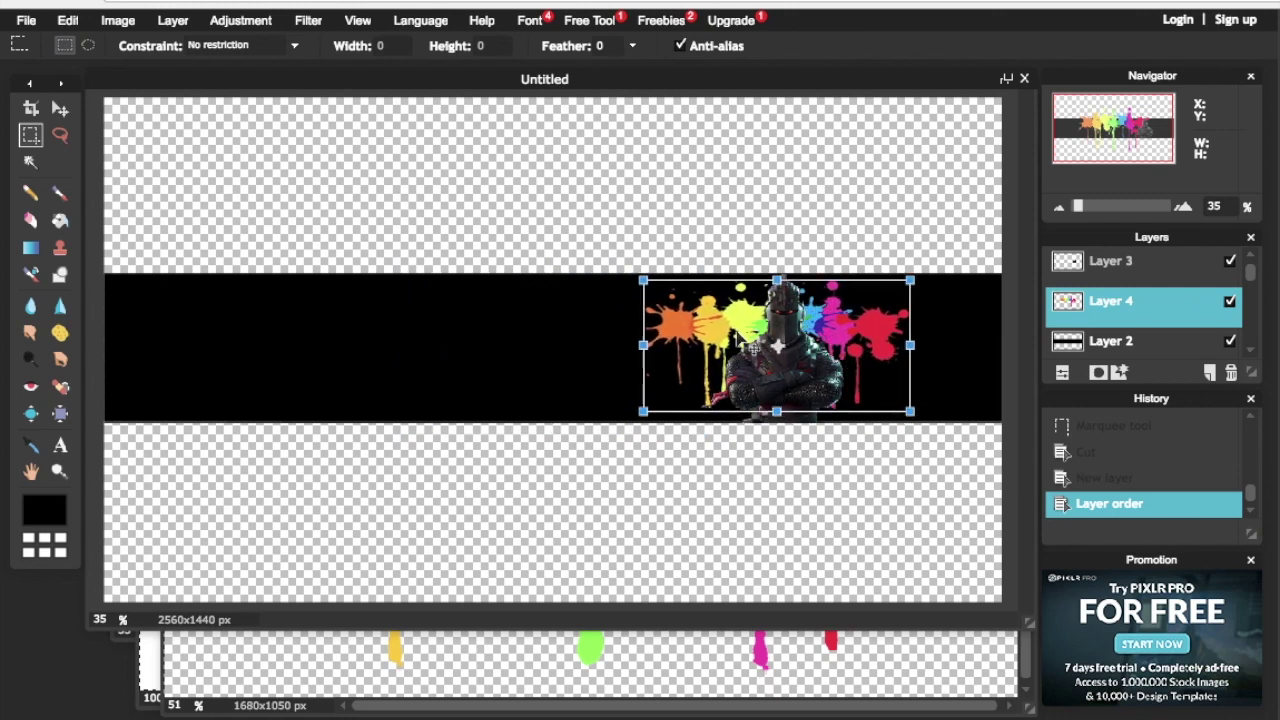
key(Return)
Enable the Outer glow layer style for the Black Knight layer, keeping the knight visible beside the settings.
click(1125, 268)
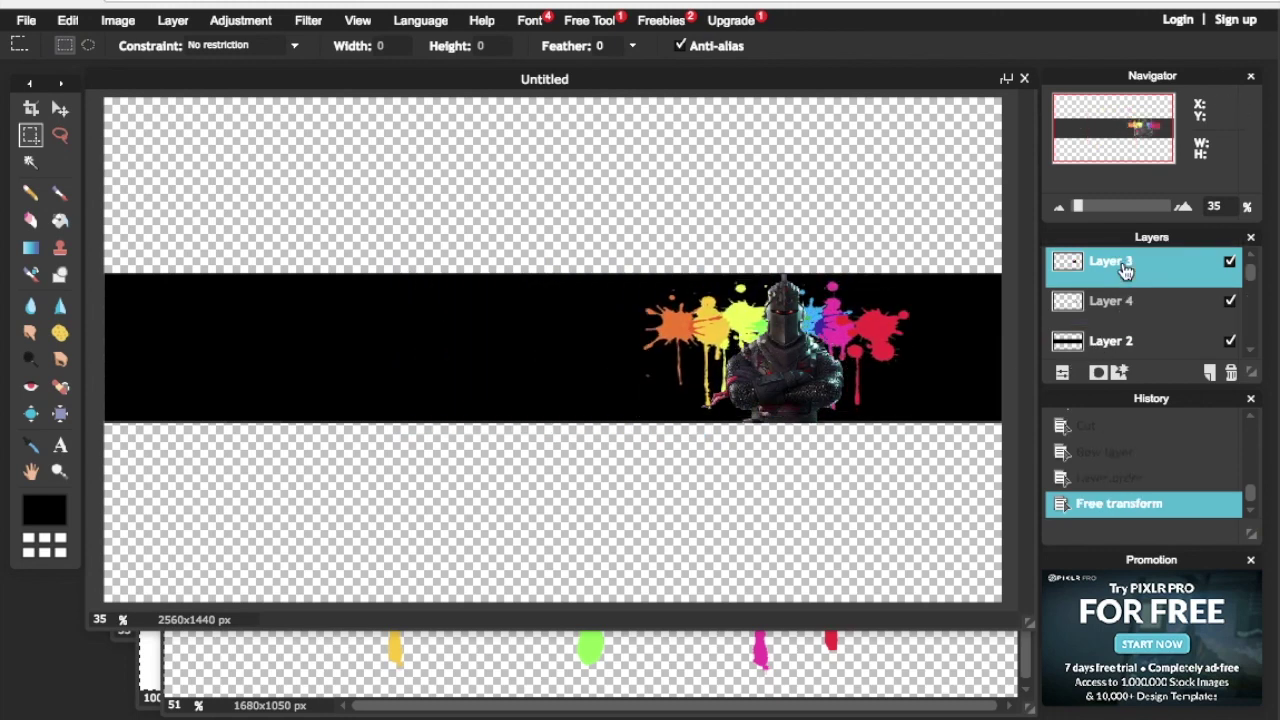
right_click(1125, 268)
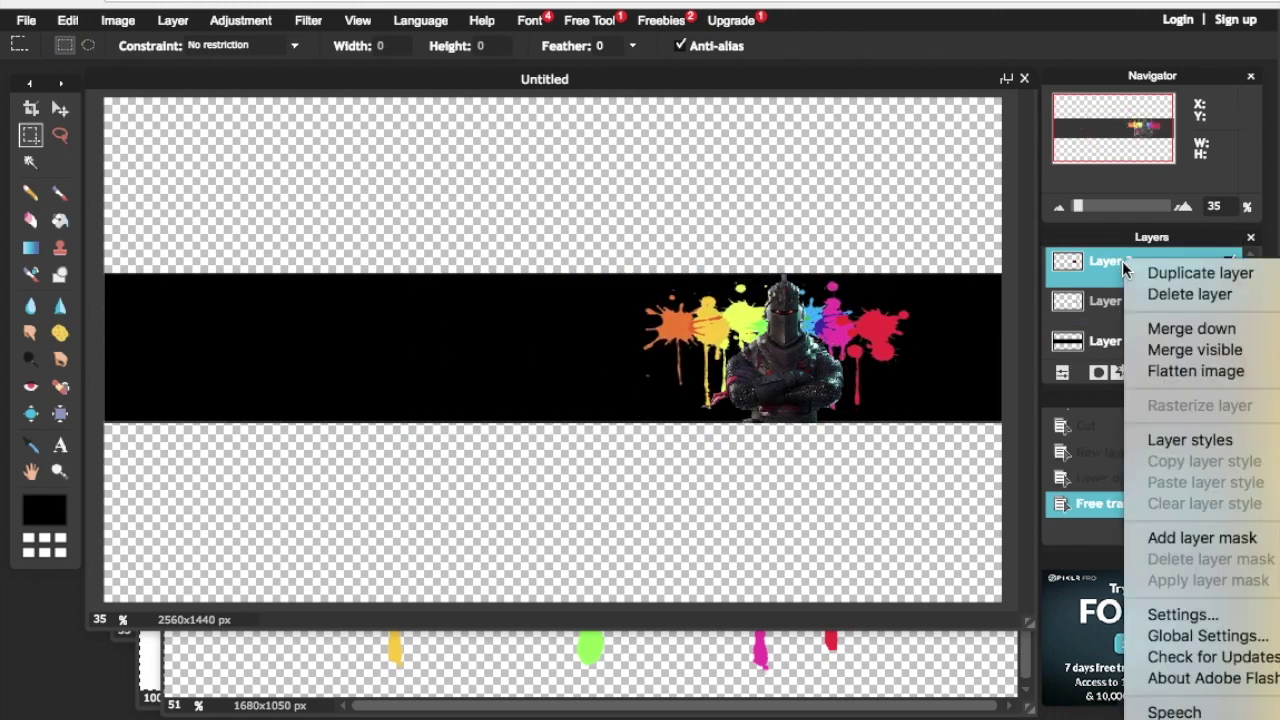
click(1189, 440)
click(488, 310)
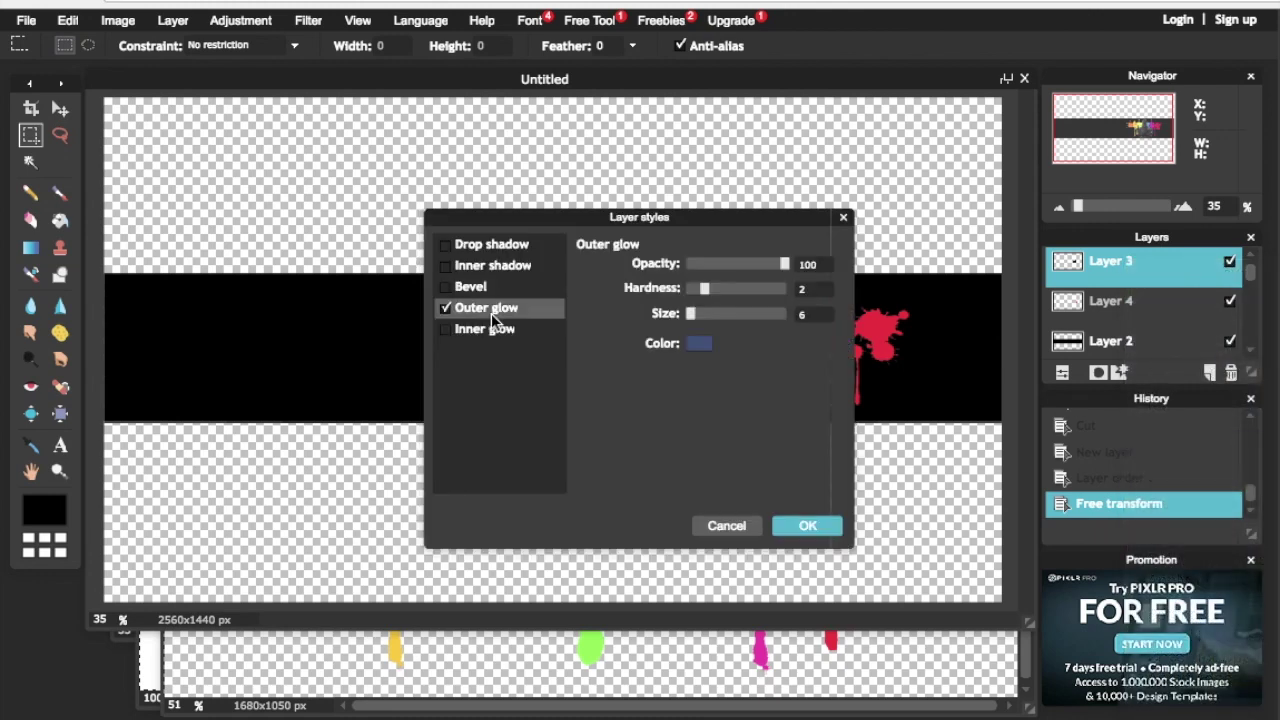
drag(724, 218, 332, 210)
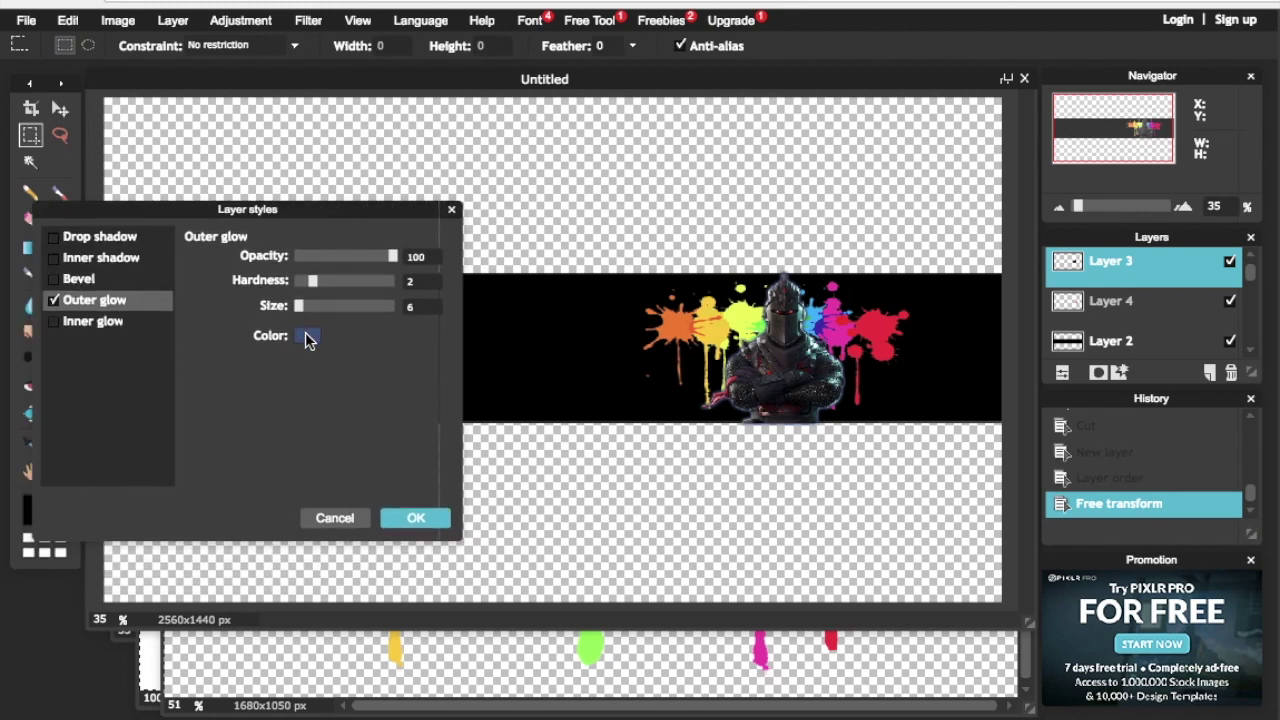
Set the Black Knight's outer glow color to red b01e31, adjust the glow size and apply the style.
click(308, 338)
mouse_move(182, 203)
mouse_down()
mouse_move(114, 177)
mouse_move(112, 188)
mouse_up()
drag(157, 343, 167, 305)
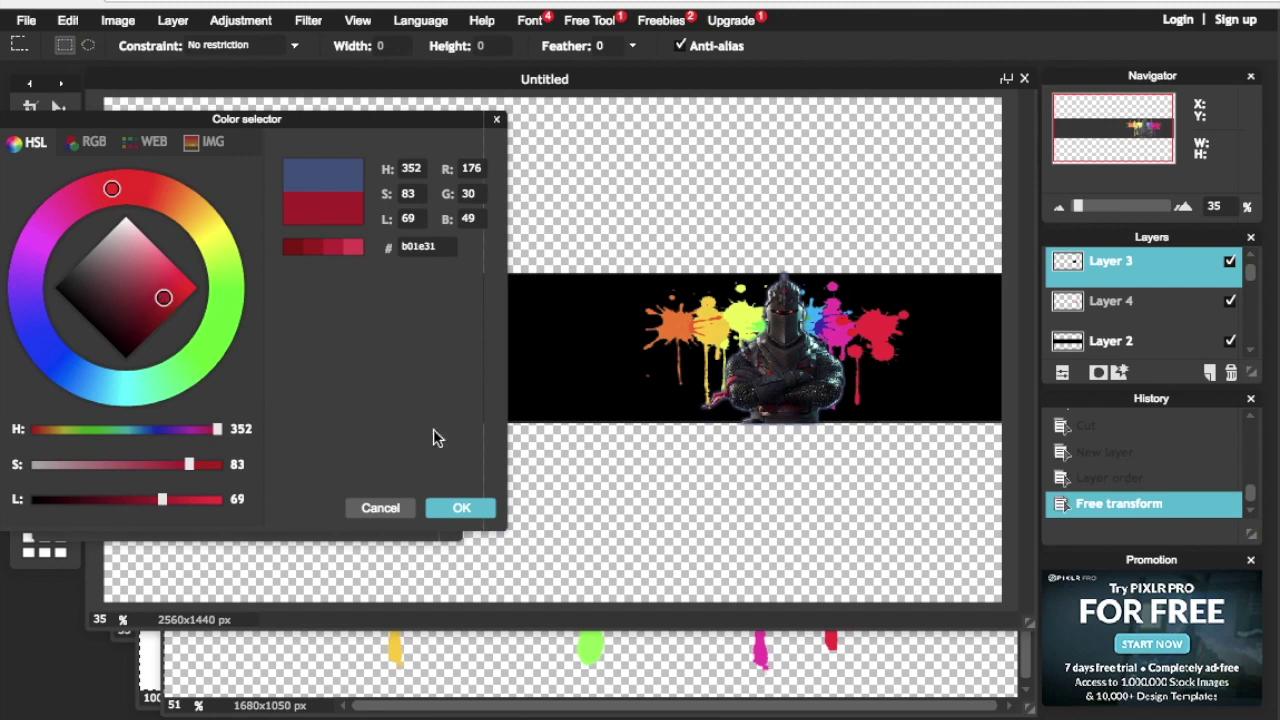
click(468, 514)
drag(312, 304, 298, 308)
click(416, 518)
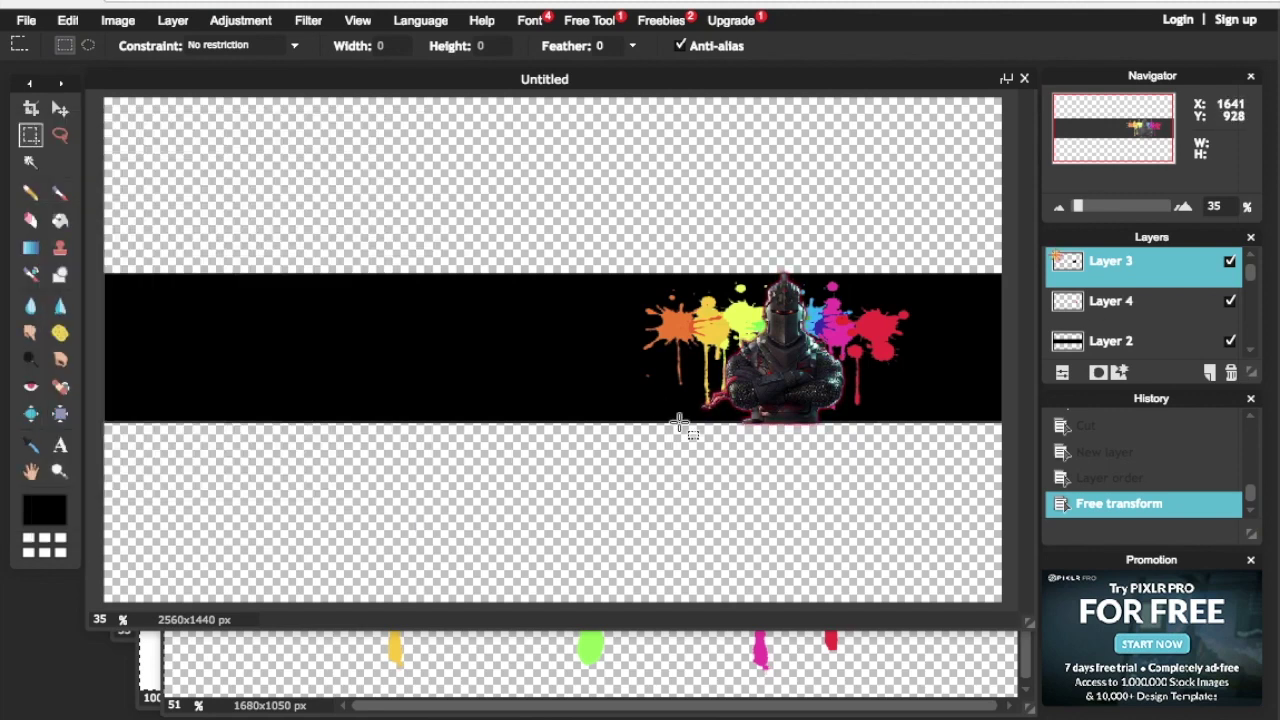
Add a new layer and place the text "IPRINCED" on the empty left part of the black strip.
click(1207, 376)
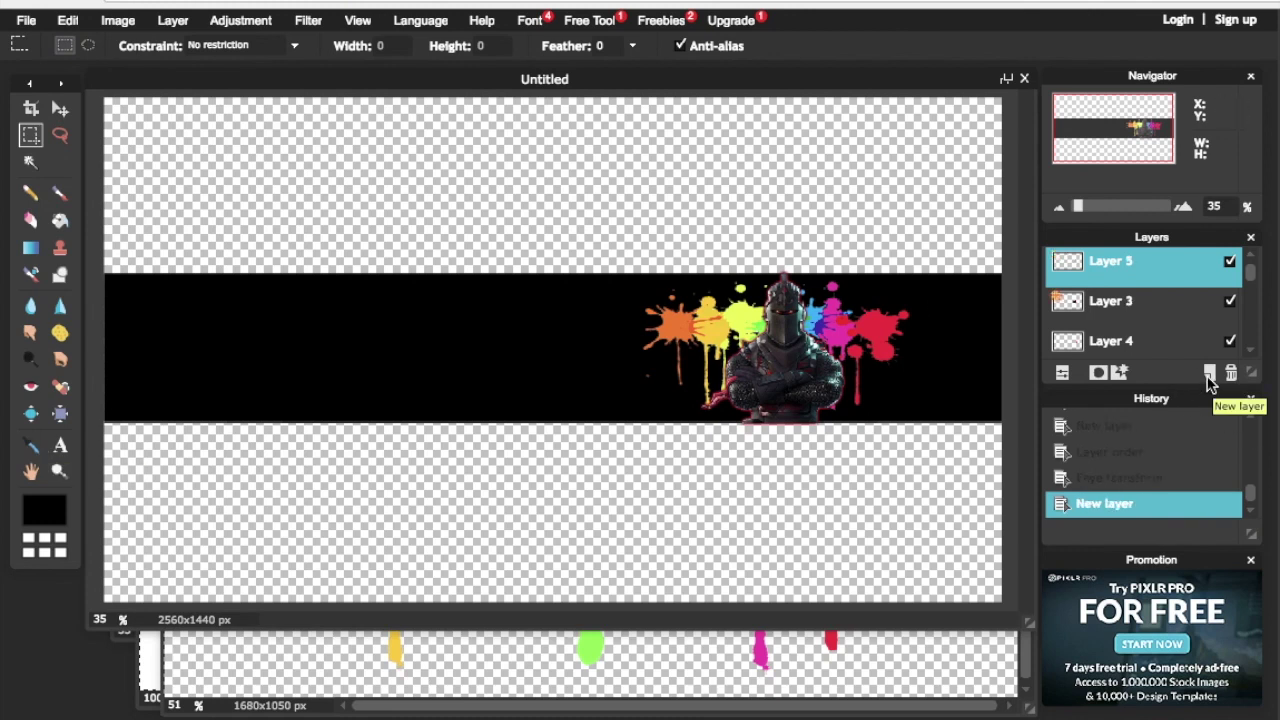
click(60, 446)
click(270, 330)
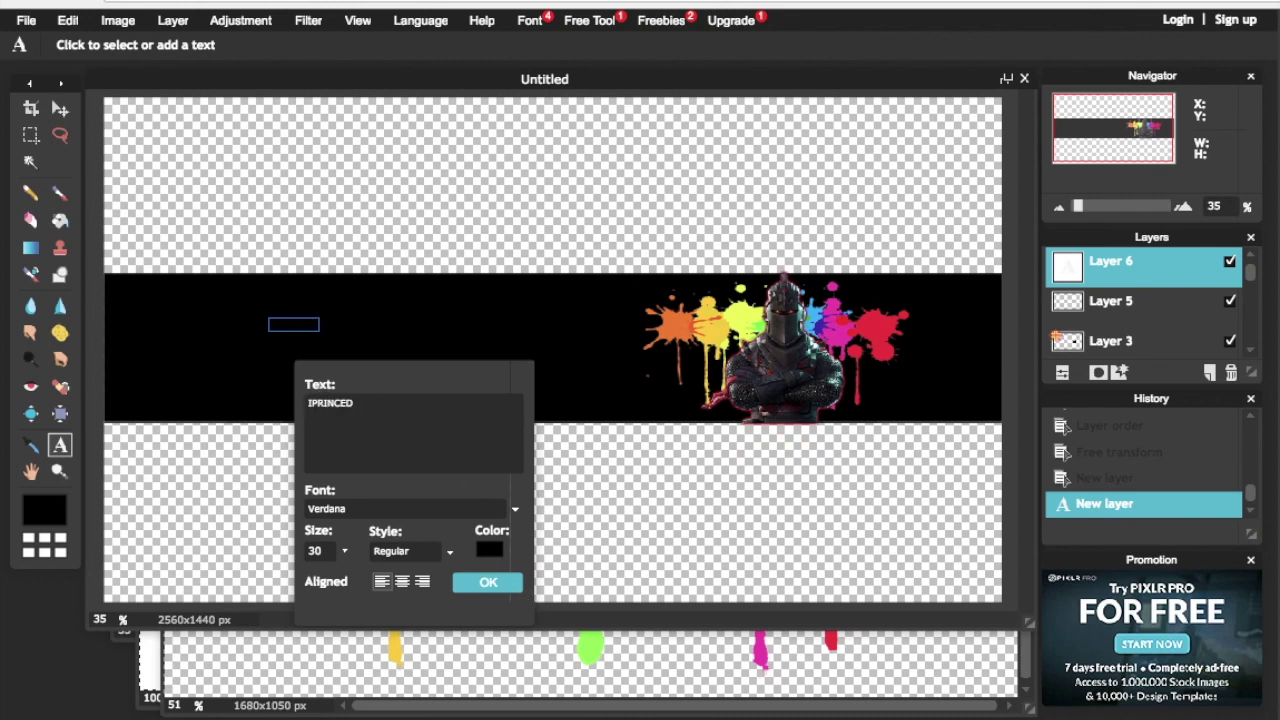
Set the IPRINCED text to the BigNoodleTitling font at size 250.
click(362, 508)
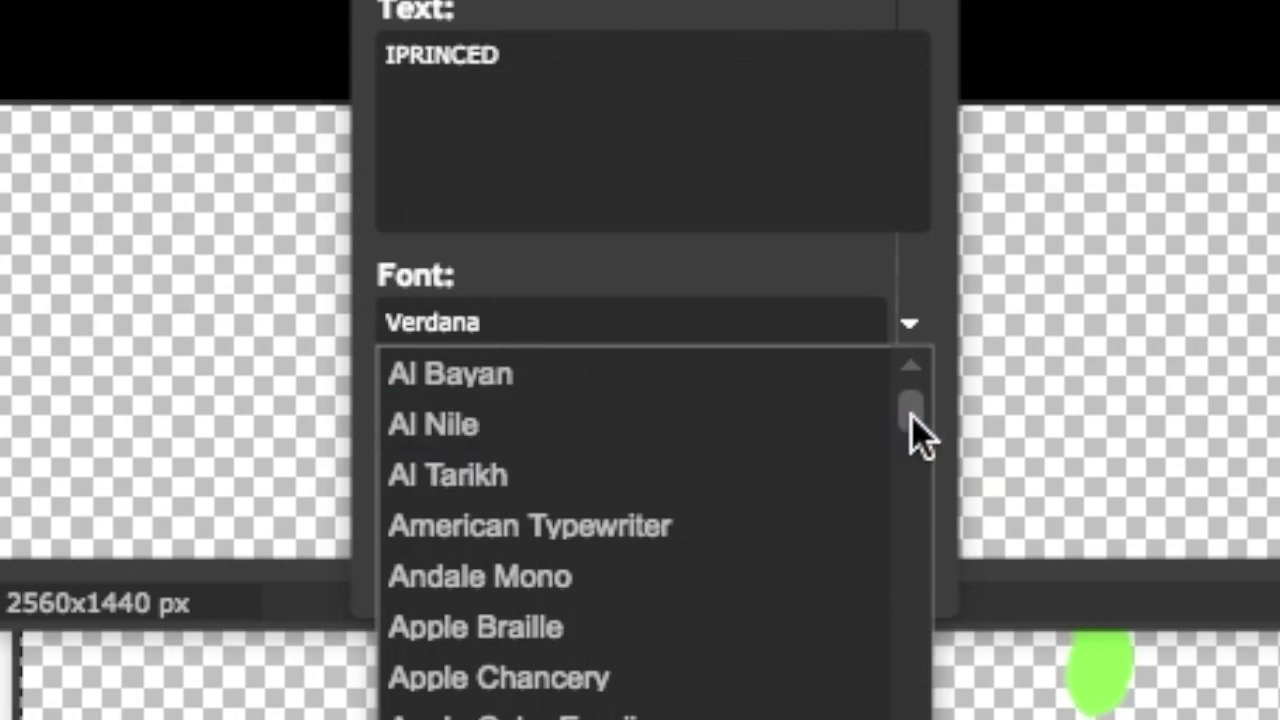
drag(912, 416, 912, 462)
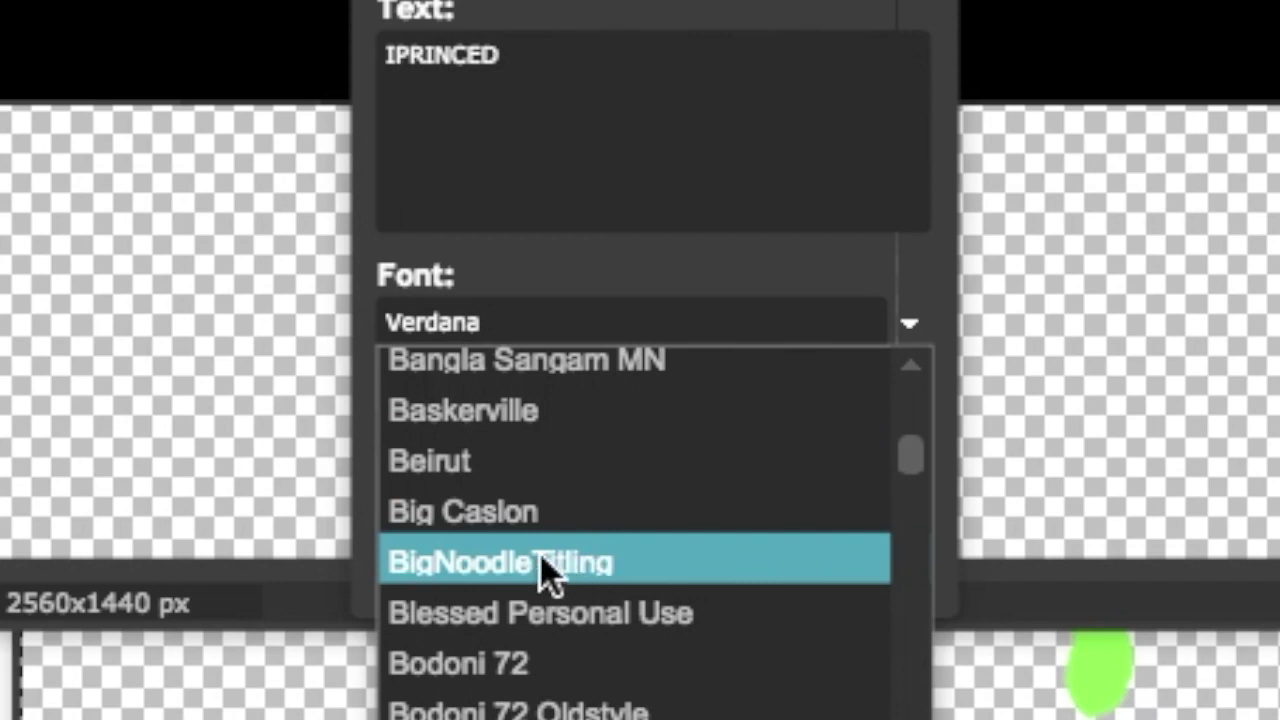
click(655, 562)
double_click(318, 550)
text(2)
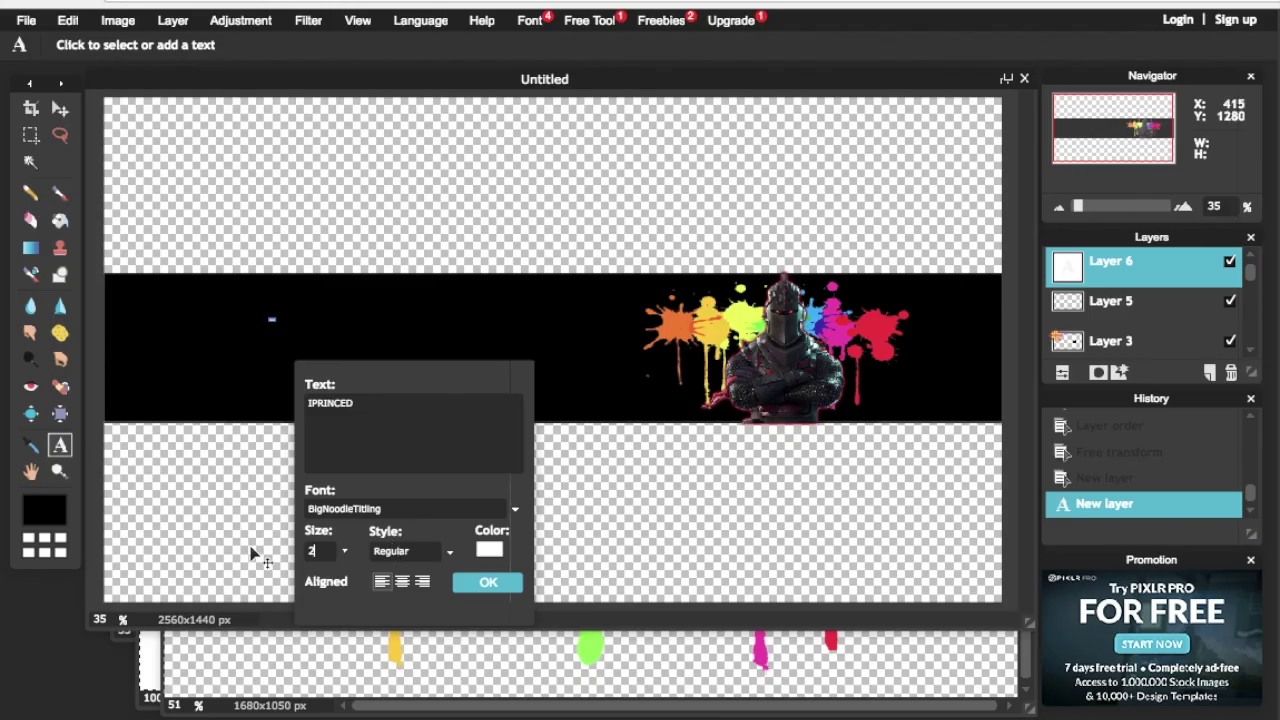
text(50)
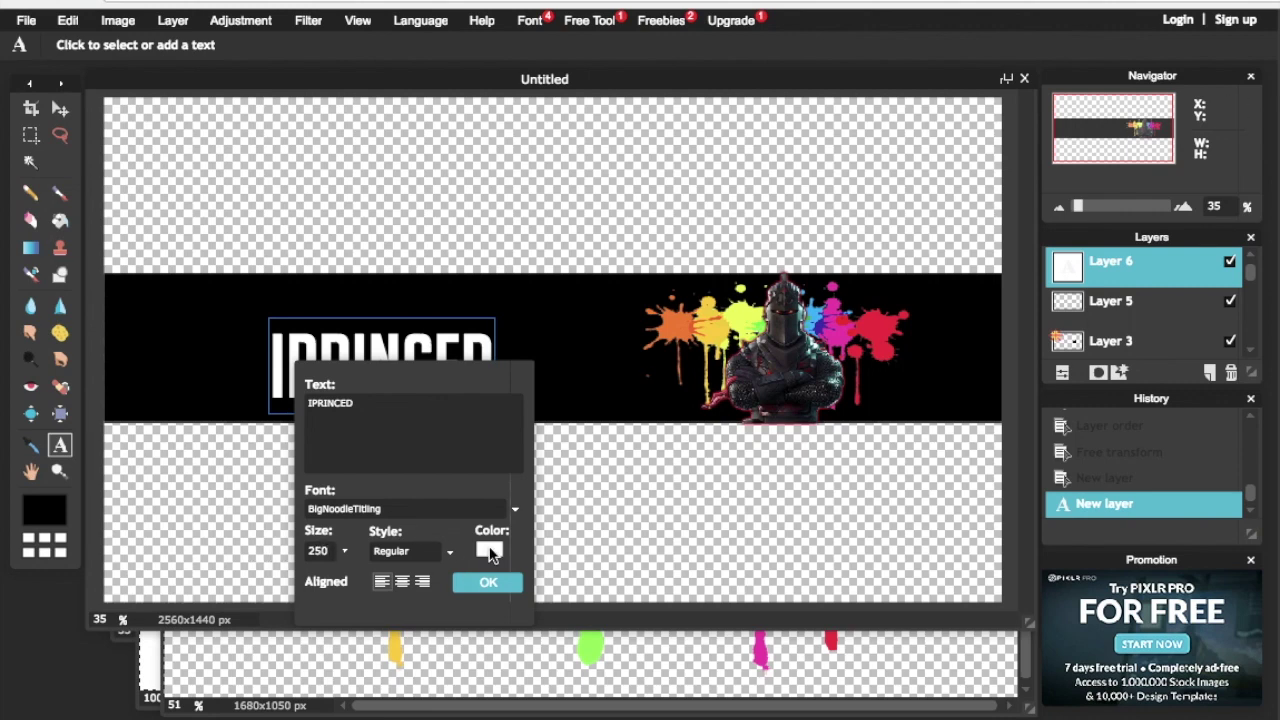
Color the IPRINCED text with the crimson sampled from the paint splatter and move it to the vertical middle of the black strip.
click(489, 550)
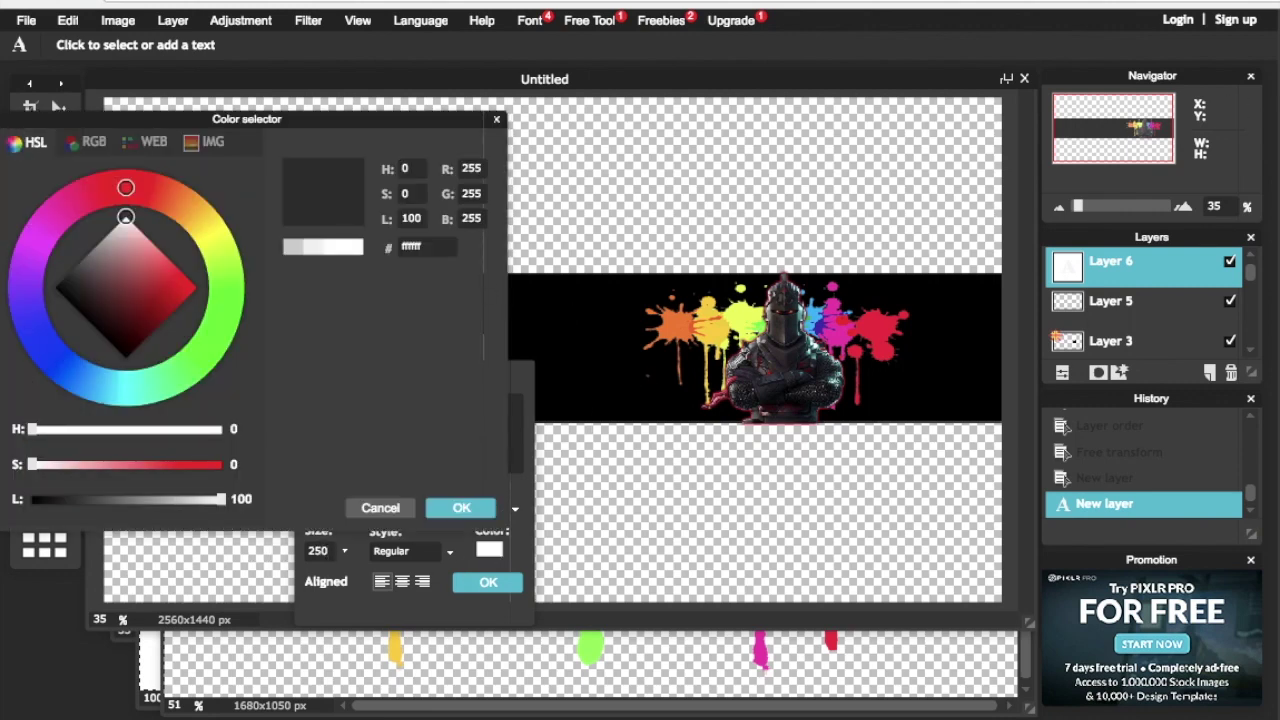
click(884, 322)
click(460, 508)
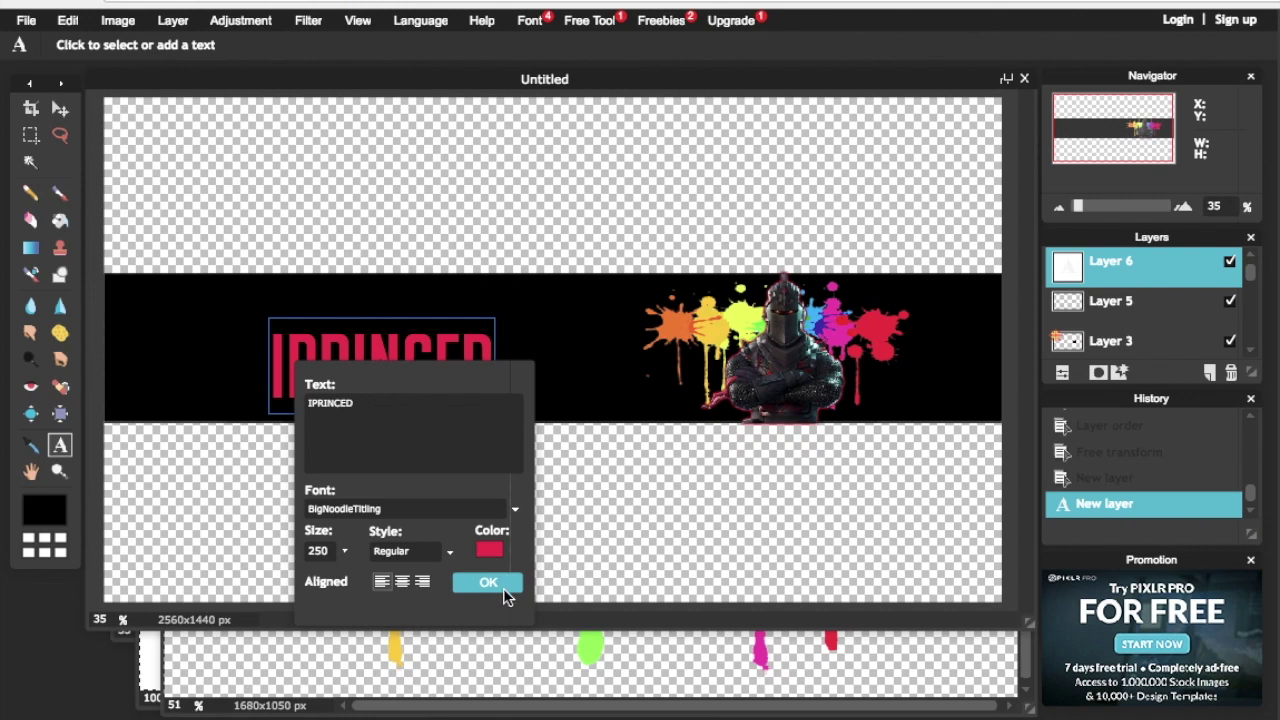
click(498, 584)
key(v)
drag(400, 333, 438, 313)
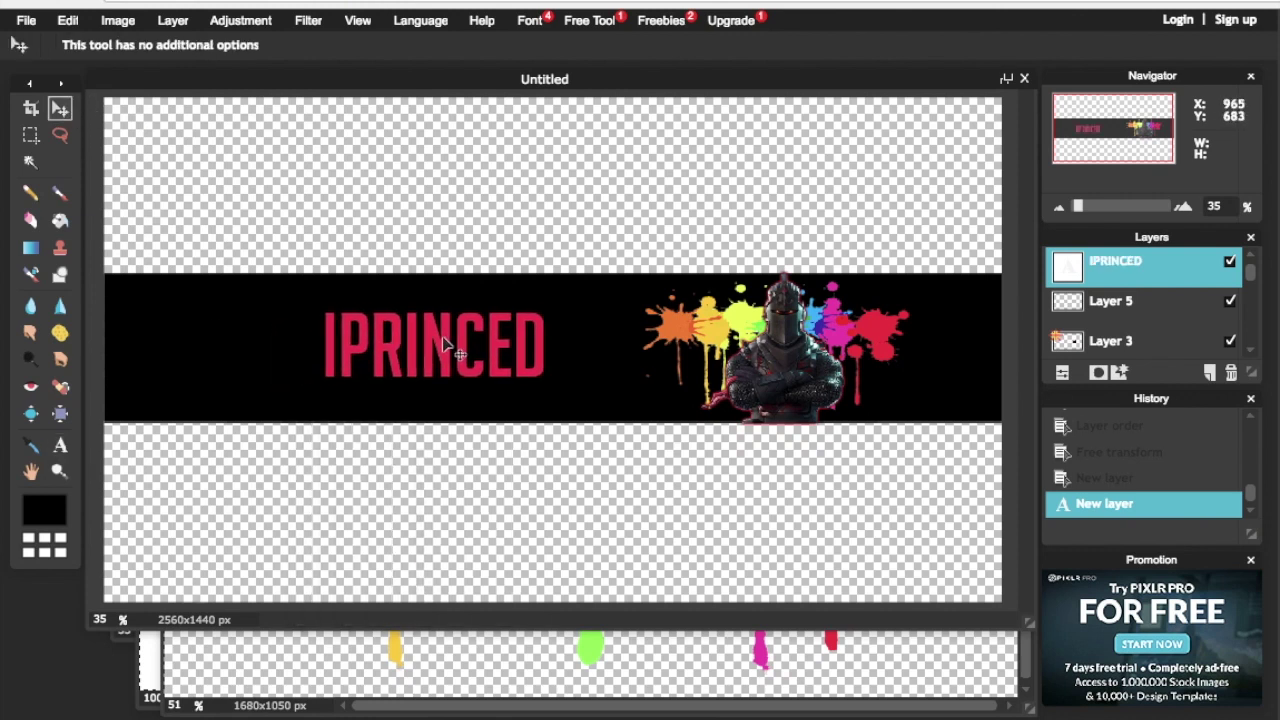
Start a new text at the upper-left of the IPRINCED title and set its color to white.
key(t)
click(297, 337)
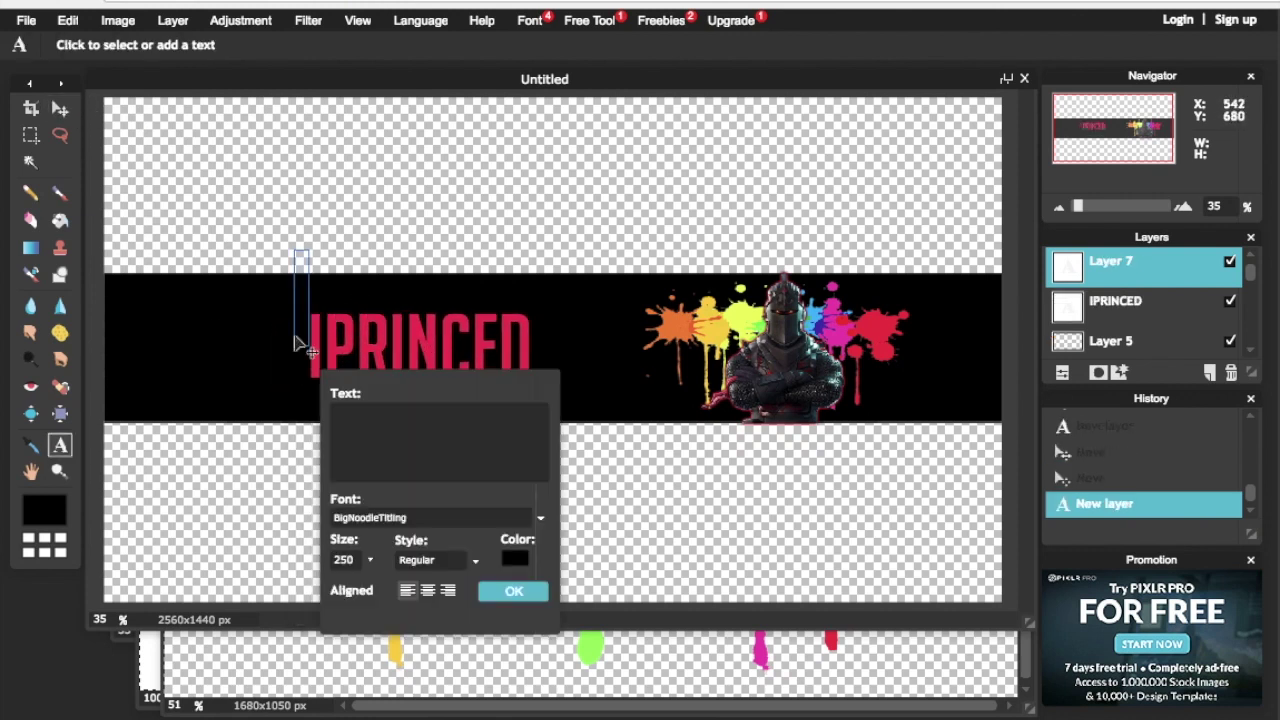
click(515, 557)
drag(133, 499, 228, 499)
click(455, 506)
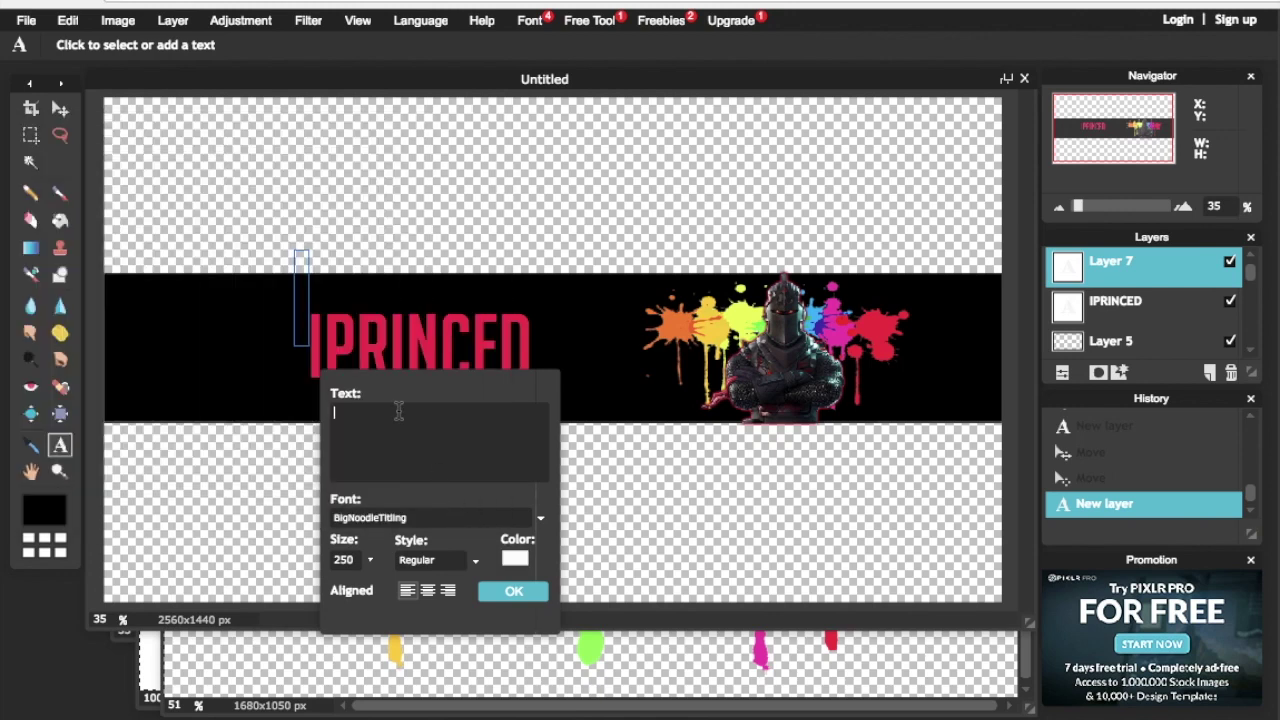
Enter "The offical channel of" as the content of the new white text.
text(The)
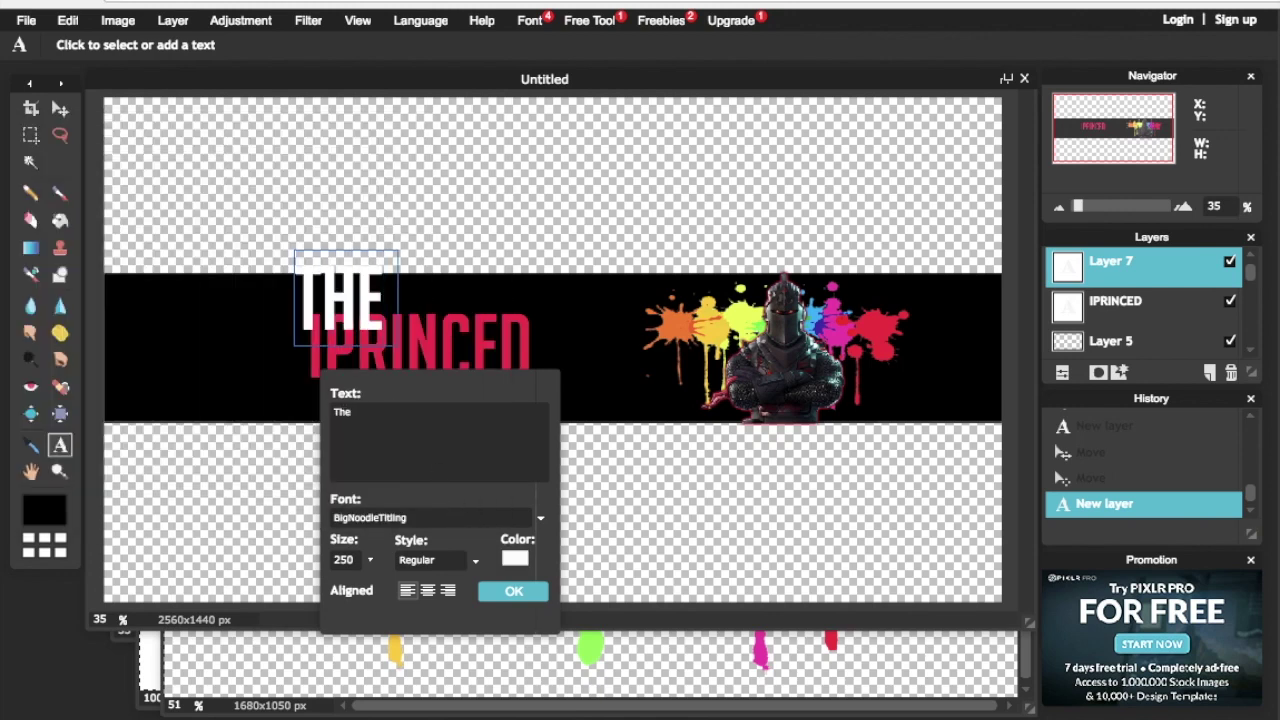
text( offic)
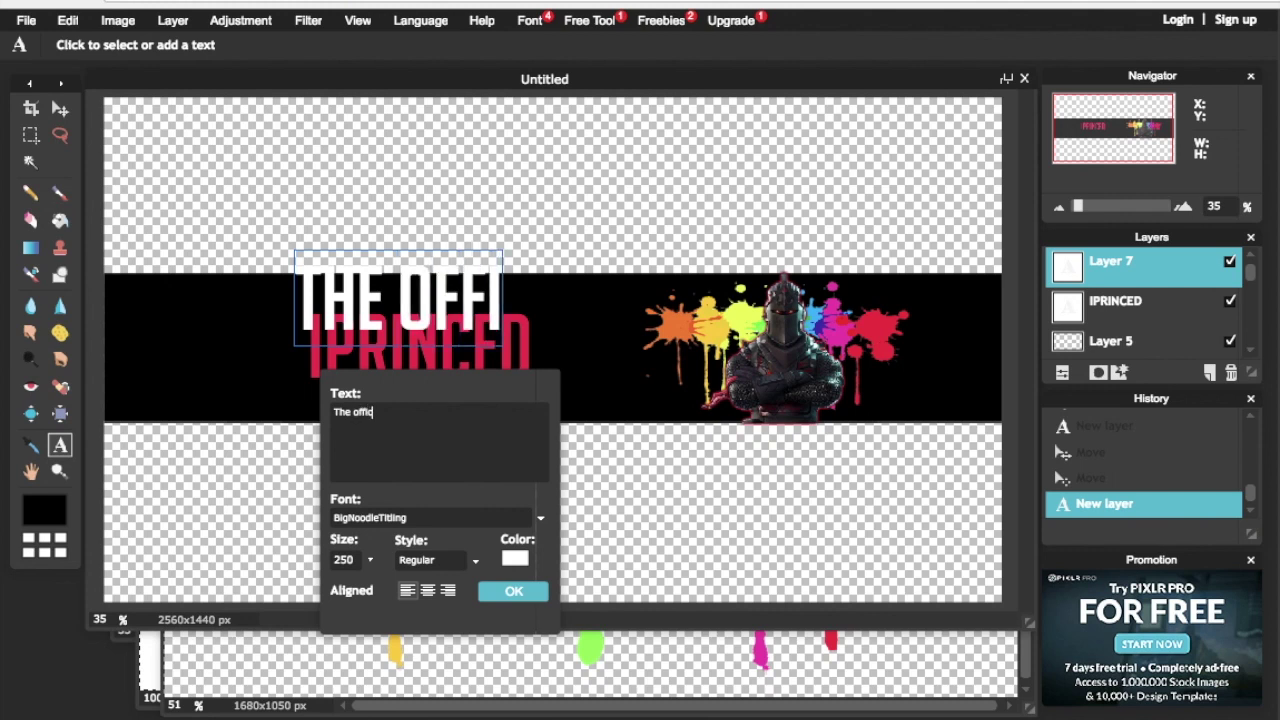
text(al acc)
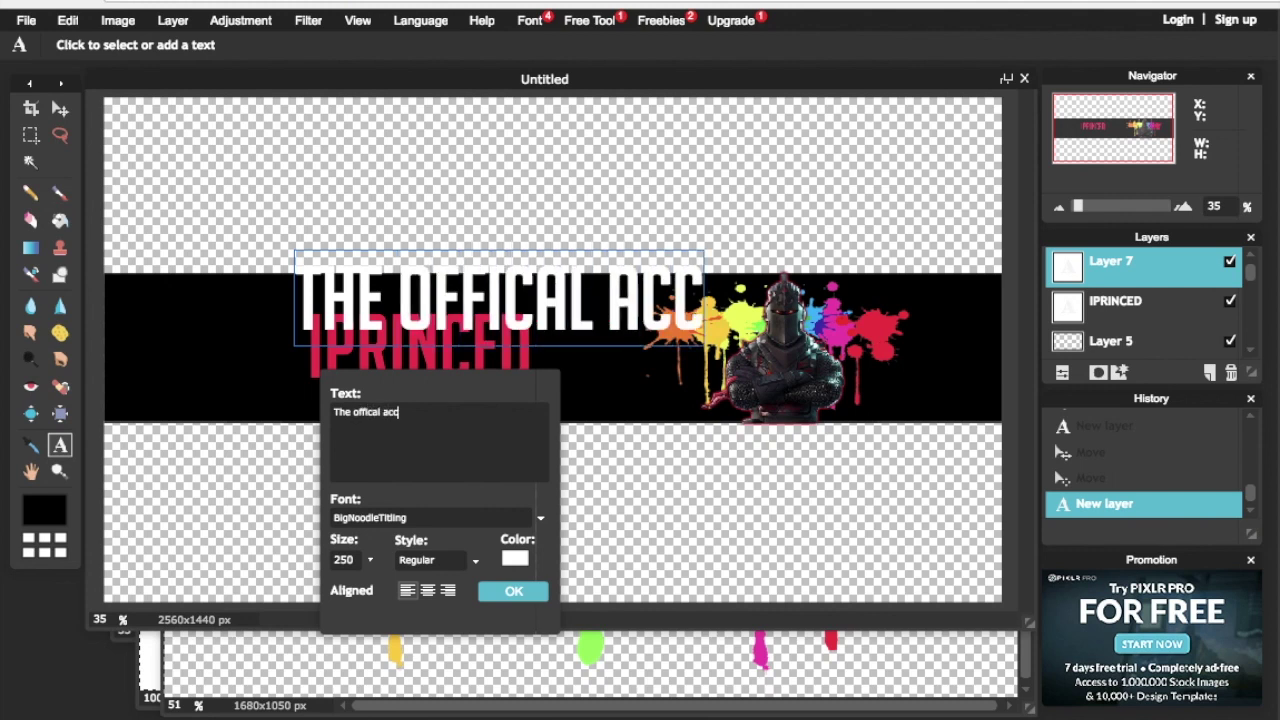
key(BackSpace)
key(BackSpace)
key(BackSpace)
text(channe)
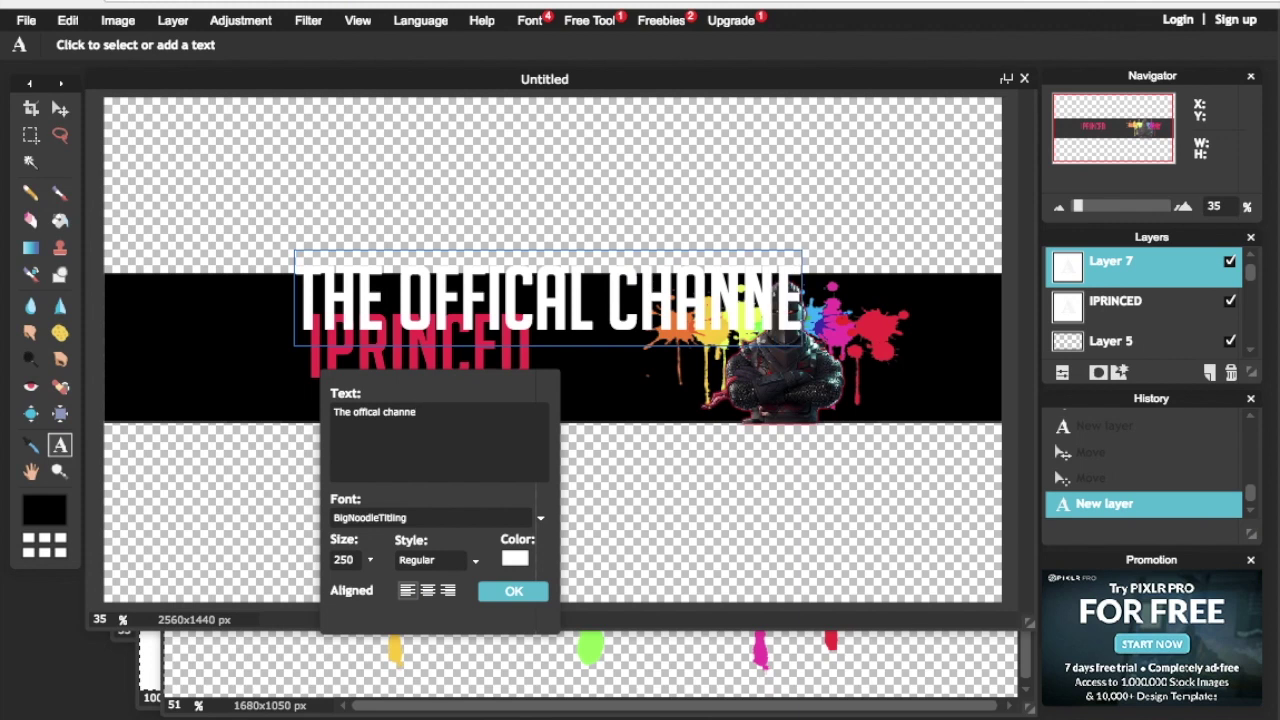
text(l of)
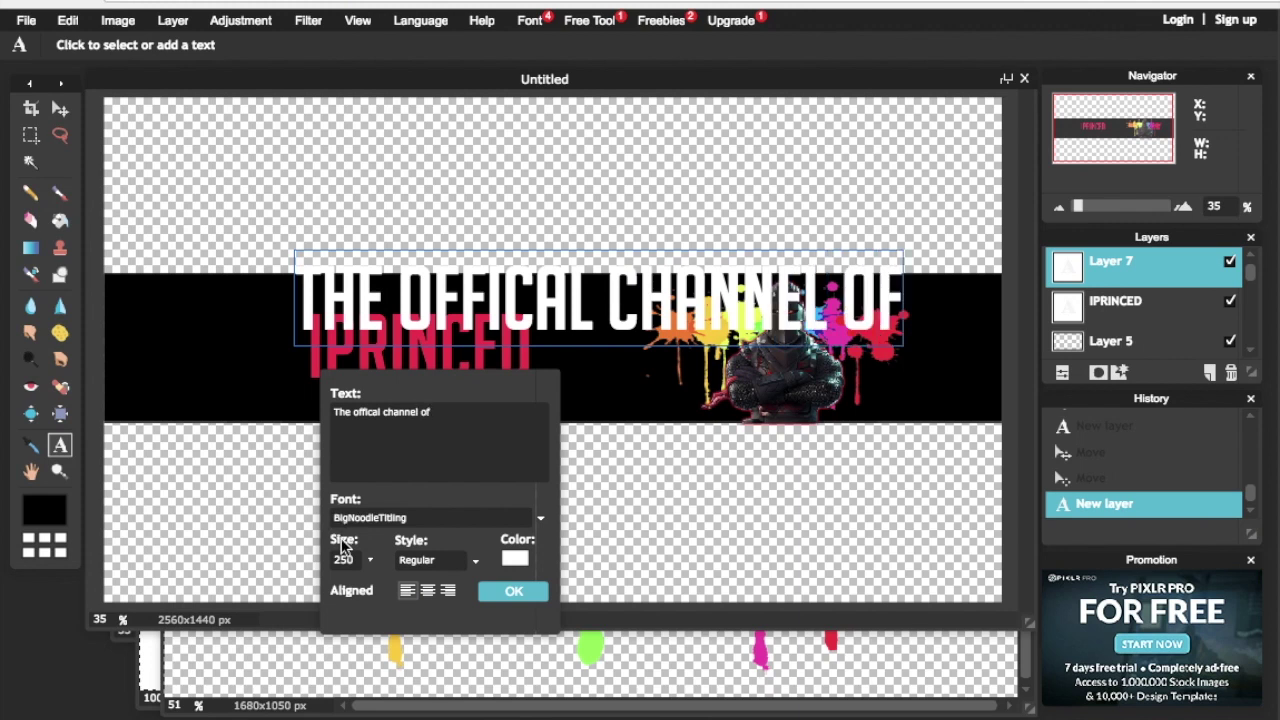
Set the "The offical channel of" text to size 60 and place it just above IPRINCED, near the title's right end.
double_click(344, 560)
text(60)
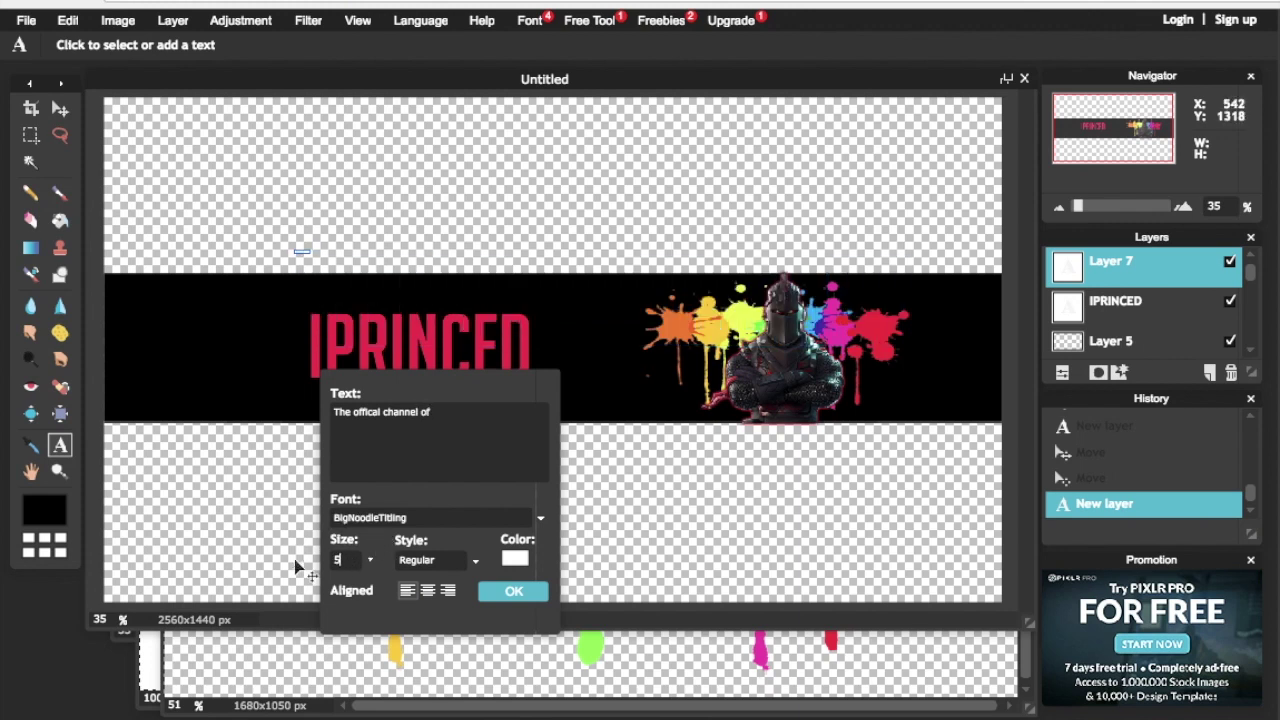
click(513, 591)
click(60, 108)
drag(372, 265, 457, 301)
Start another text just below IPRINCED with white color and size 50.
click(60, 445)
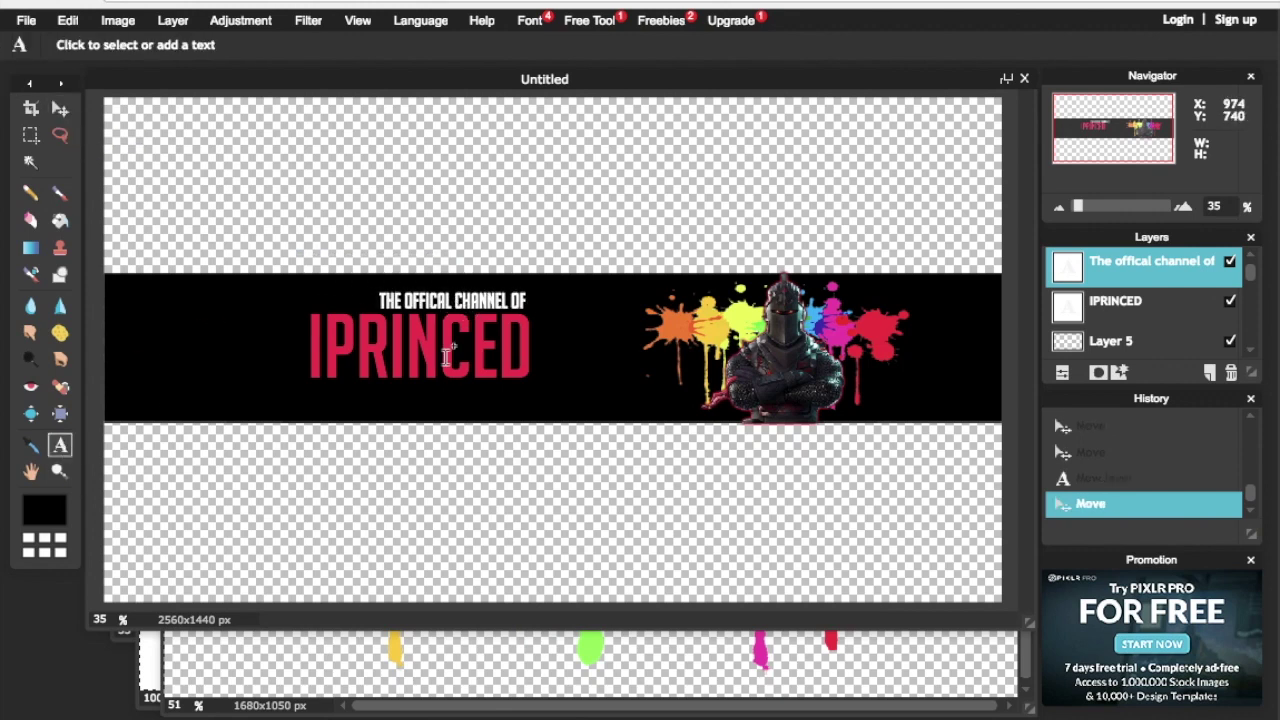
click(434, 397)
click(653, 617)
drag(147, 498, 226, 498)
click(457, 506)
double_click(480, 618)
text(50)
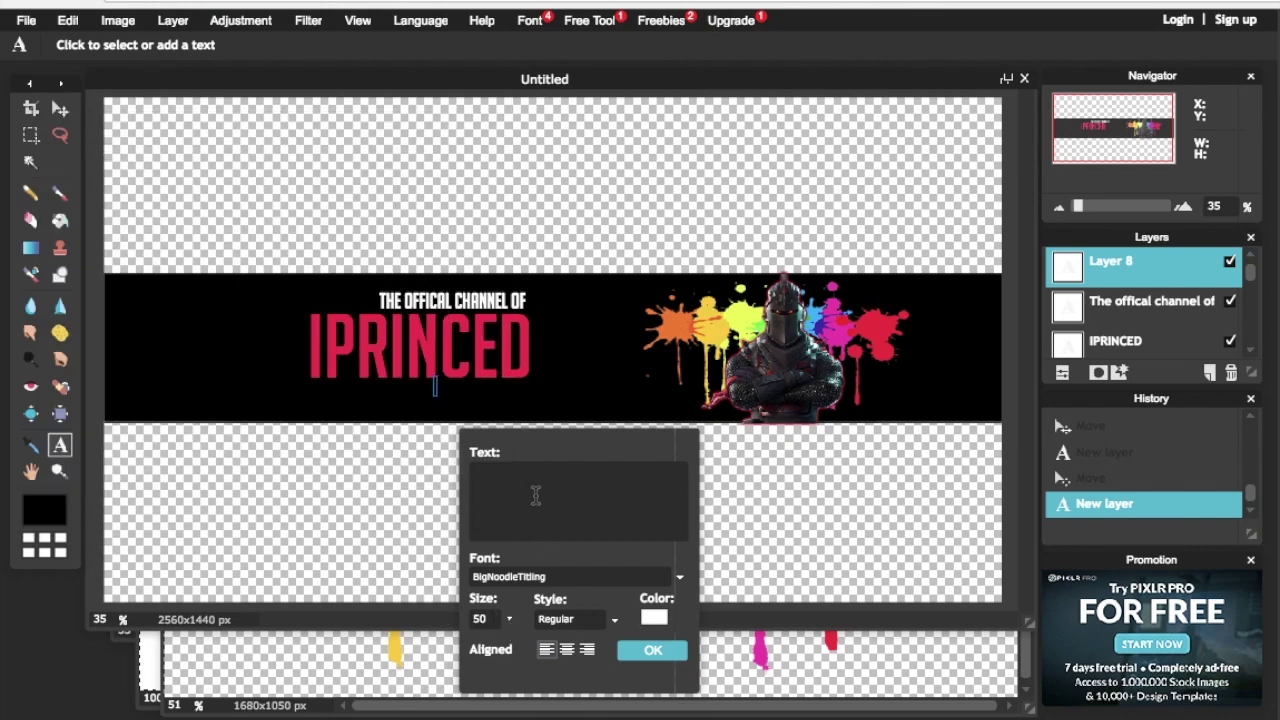
Enter "Games / How to tutorials / vlogs" as the tagline and align it under the right end of IPRINCED.
text(Games)
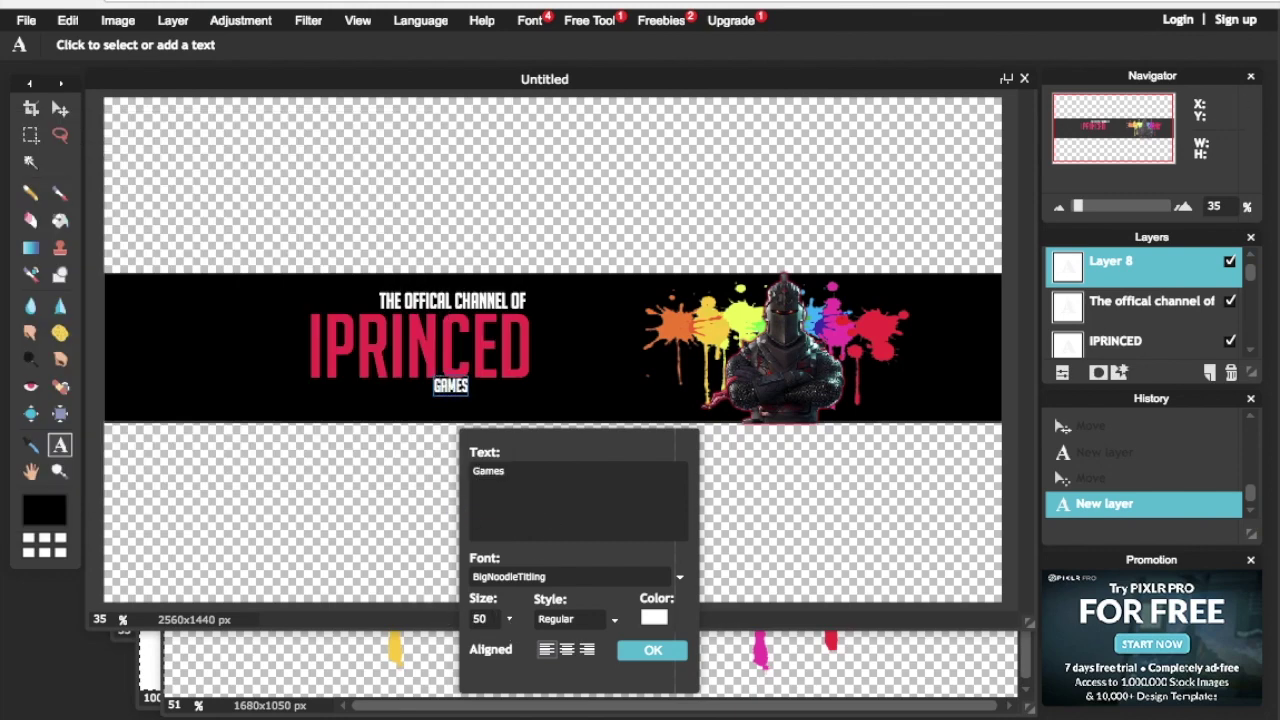
text( / How to tutorials / vlogs)
click(652, 650)
key(v)
drag(580, 400, 493, 401)
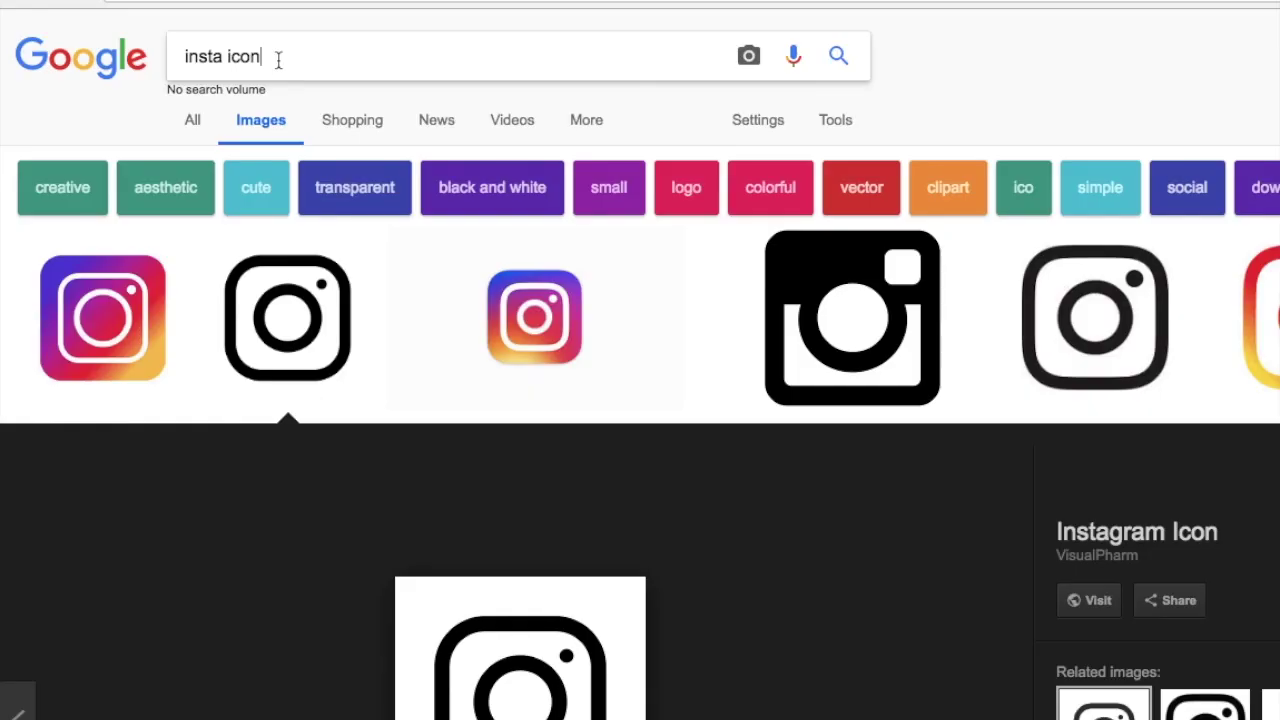
In Google Images, search for "insta icon png" and copy the image address of the colorful Wikimedia Commons Instagram logo.
drag(277, 57, 230, 56)
click(289, 56)
text(png)
key(Return)
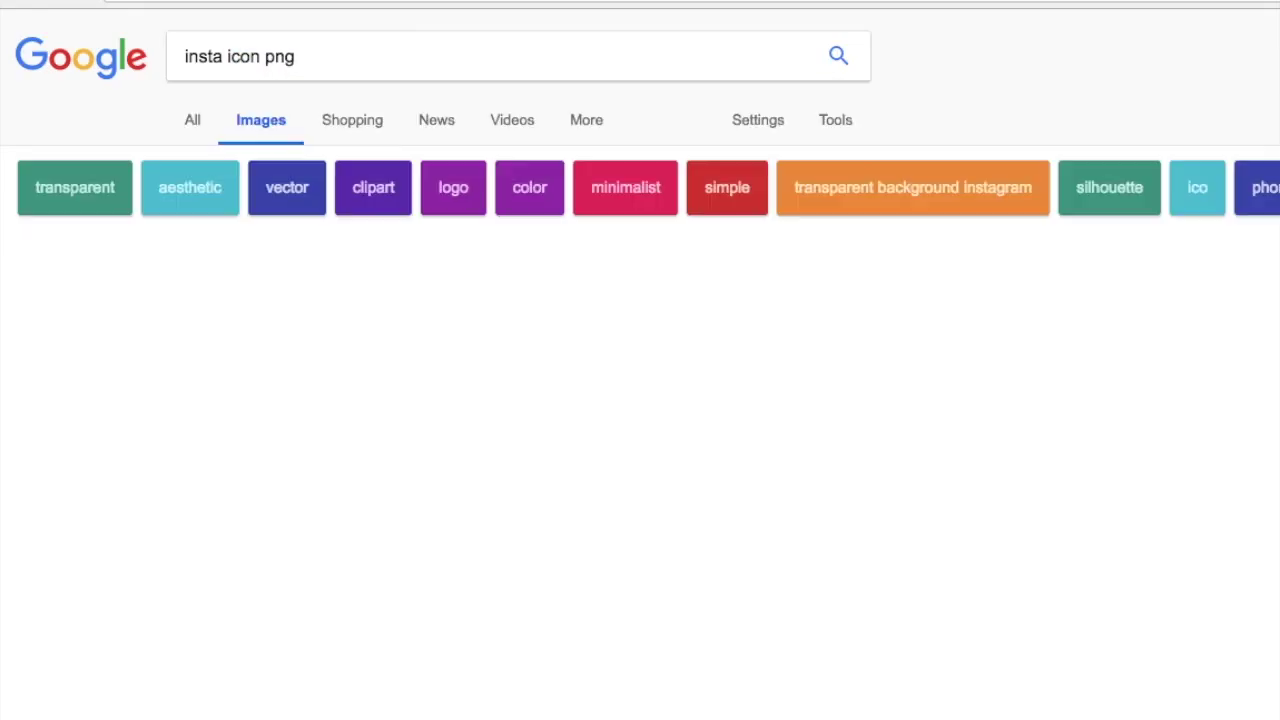
click(200, 334)
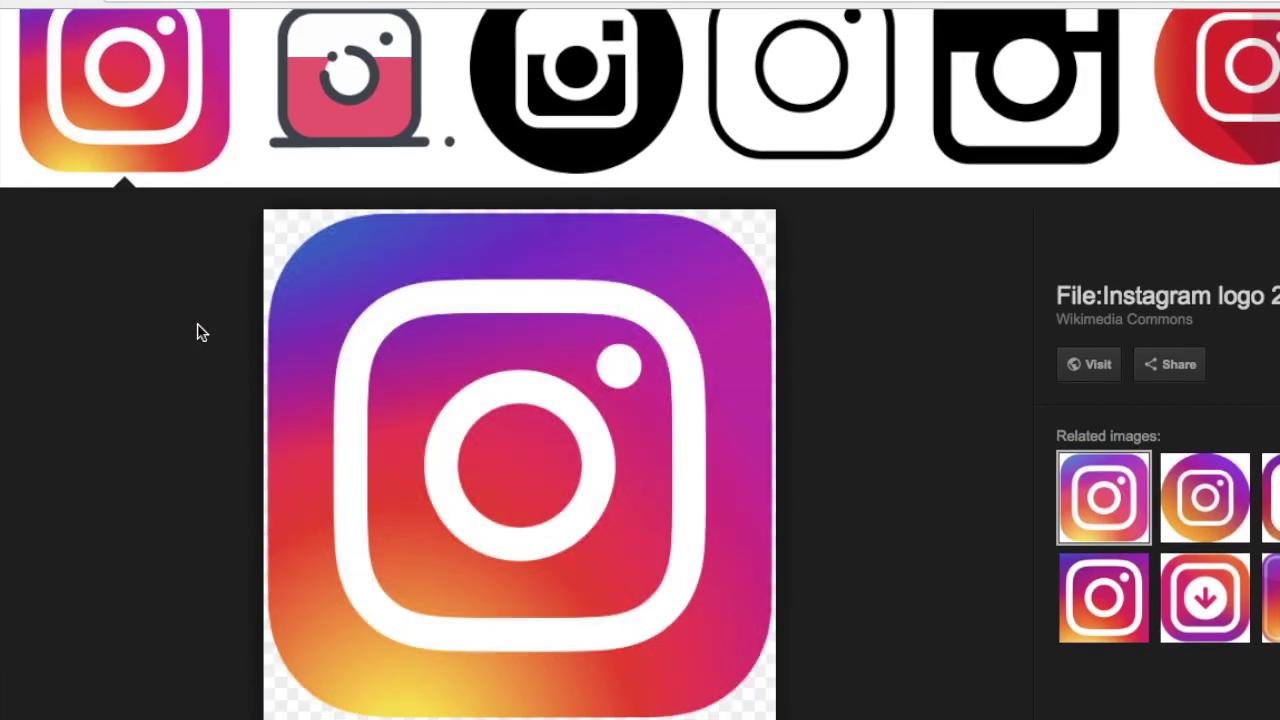
right_click(369, 376)
click(477, 578)
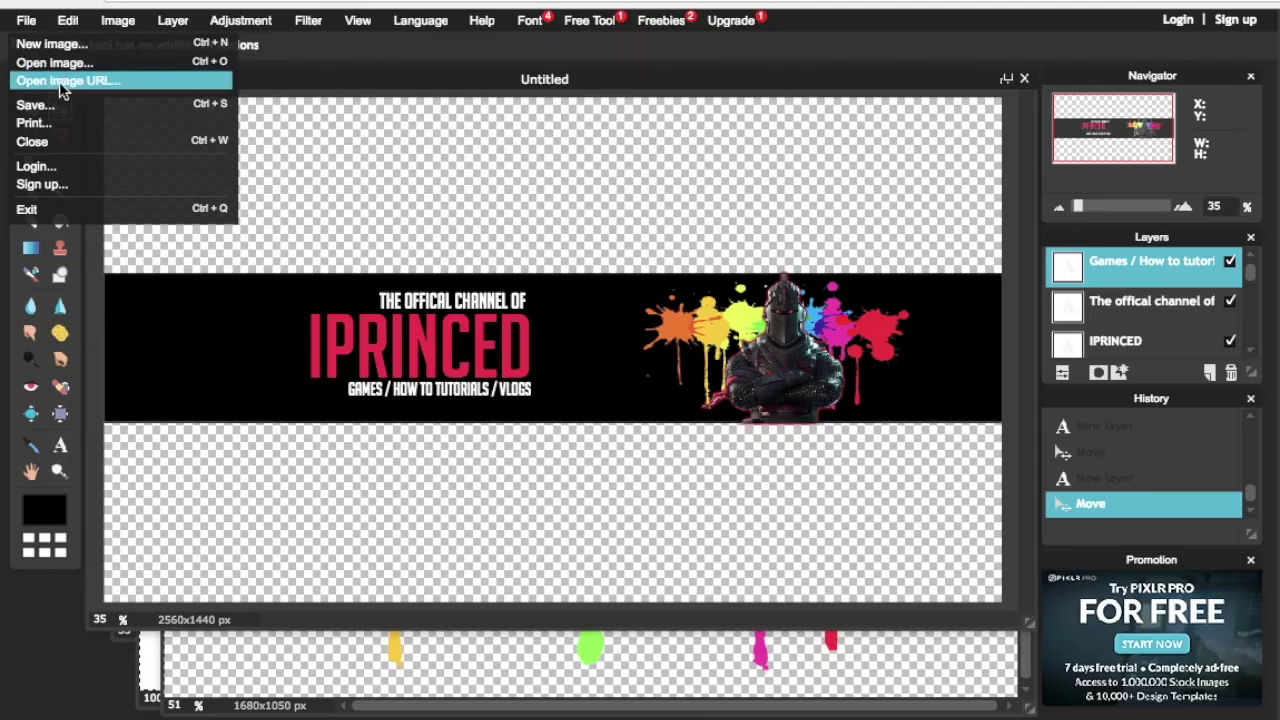
Switch to Pixlr Editor and open the Instagram logo from its copied image URL.
click(64, 81)
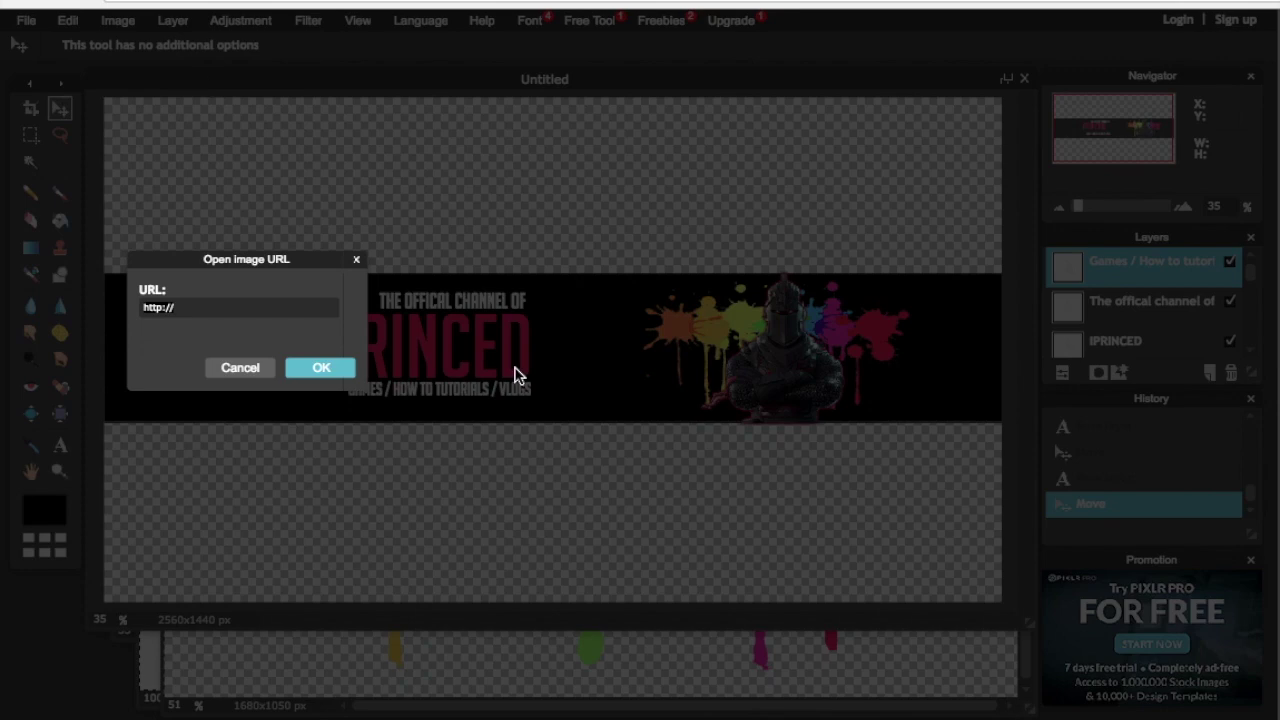
key(ctrl+v)
click(312, 370)
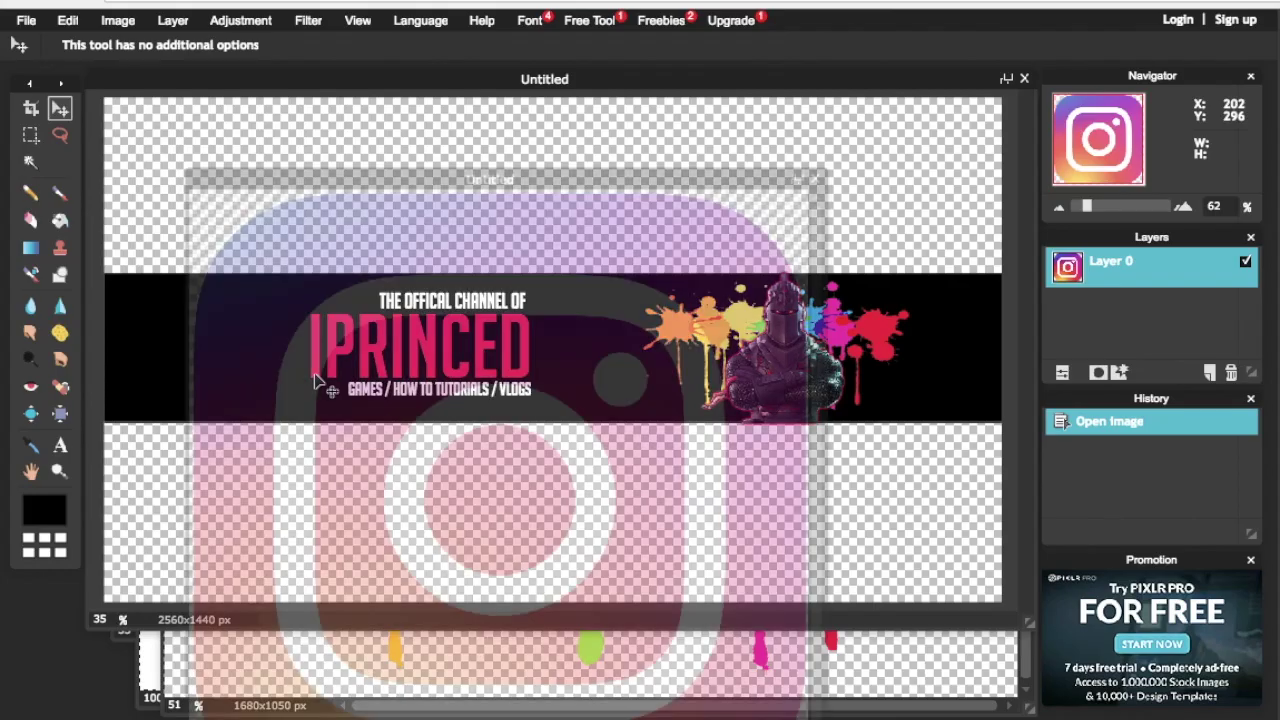
Copy the entire Instagram logo image and return to the banner document.
key(ctrl+a)
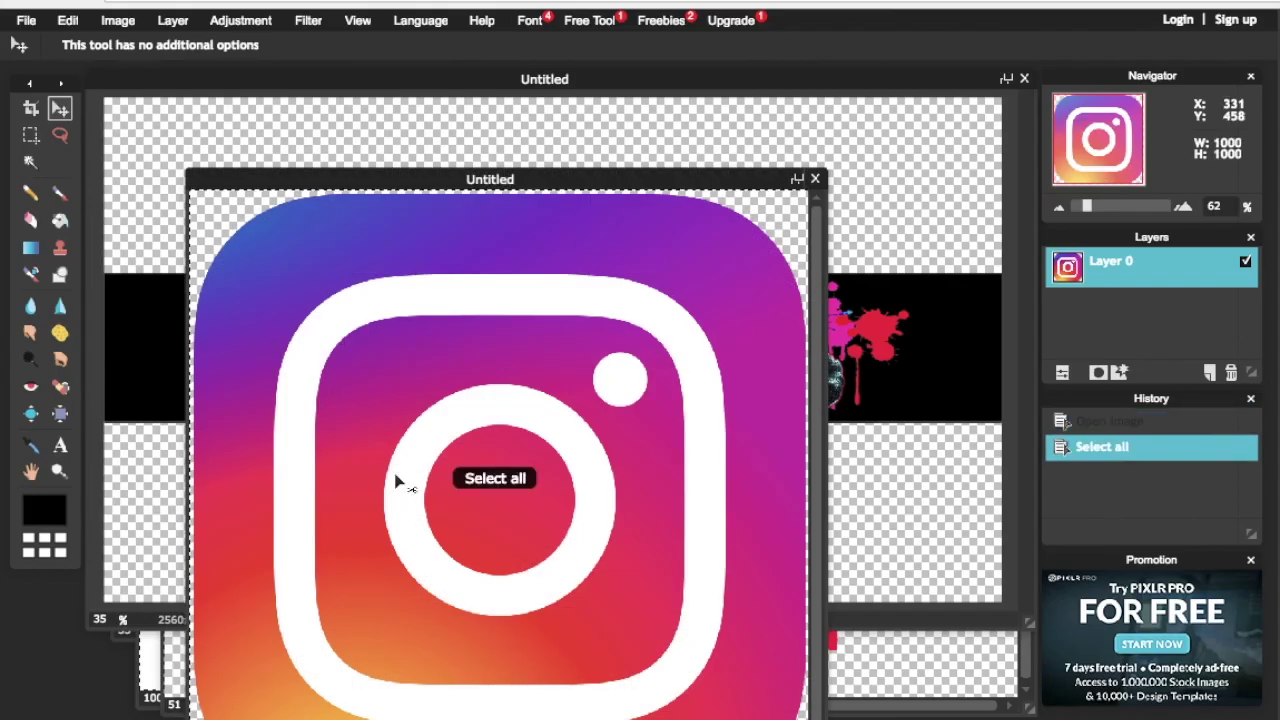
key(ctrl+c)
click(150, 345)
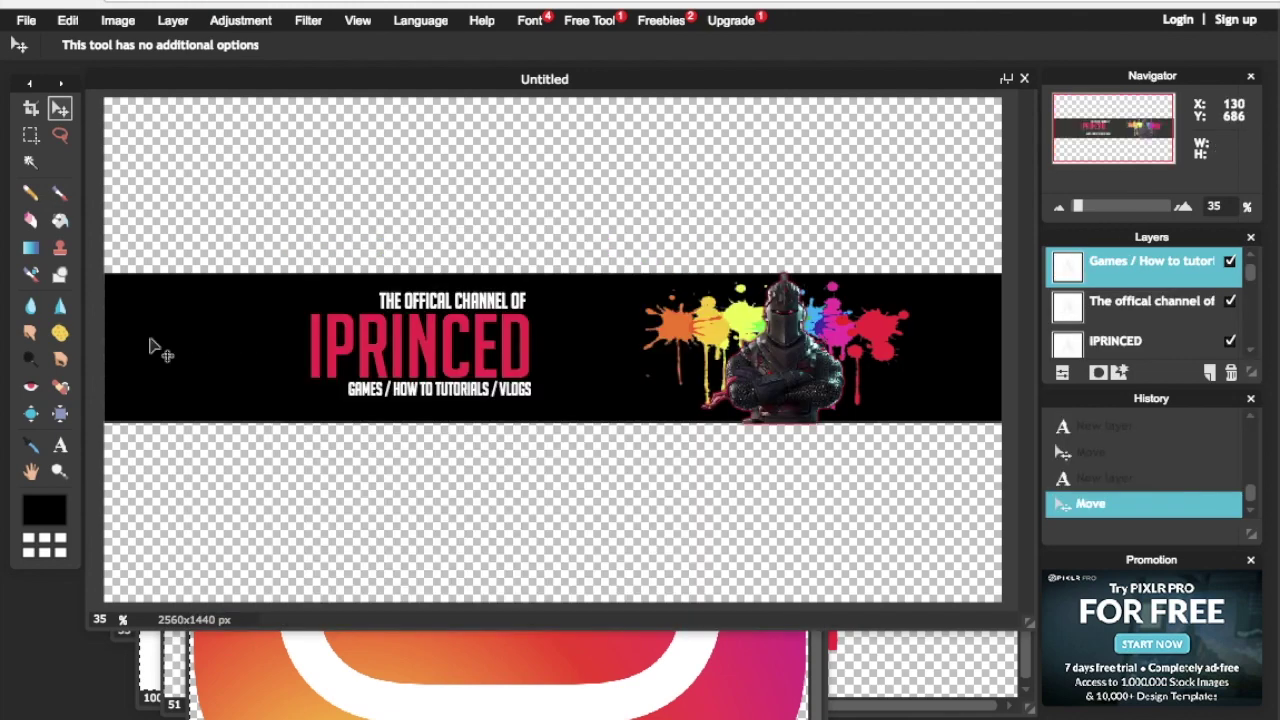